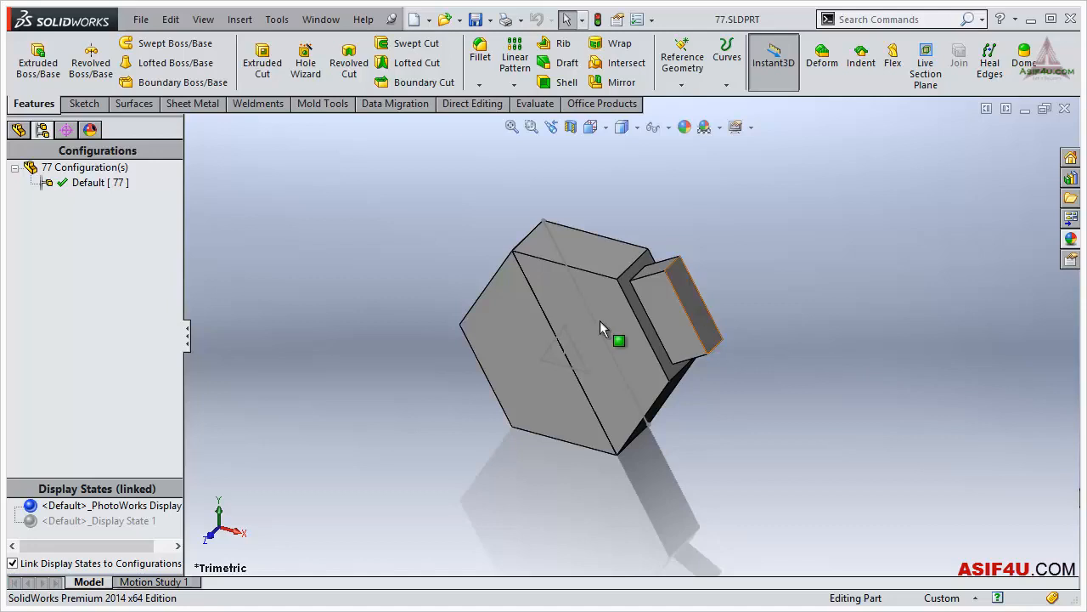
Examine the solid bodies listed in the part's feature tree
left_click(19, 129)
left_click(72, 211)
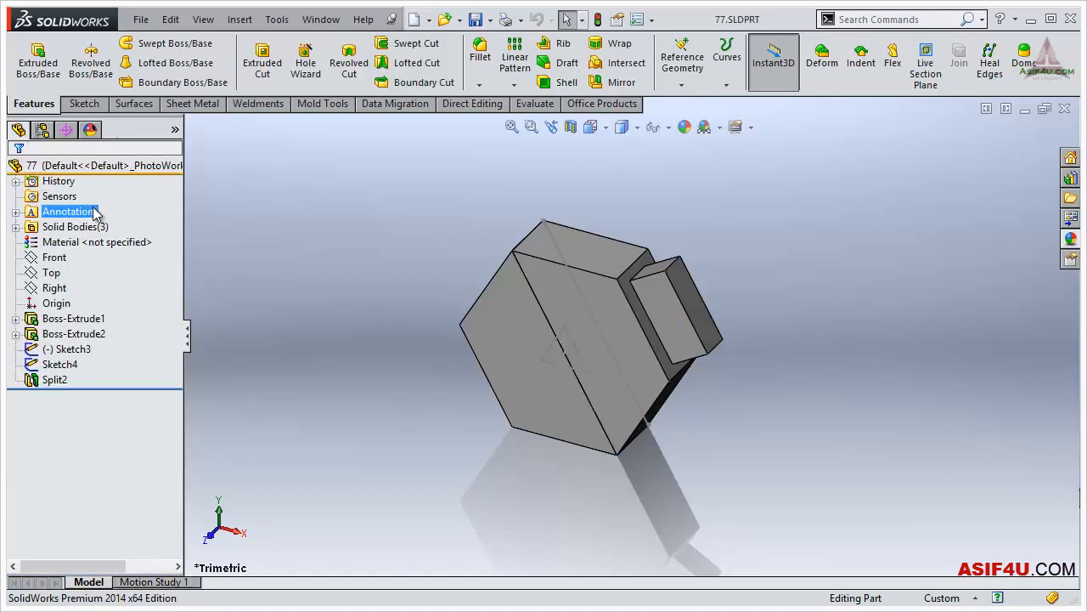
left_click(90, 228)
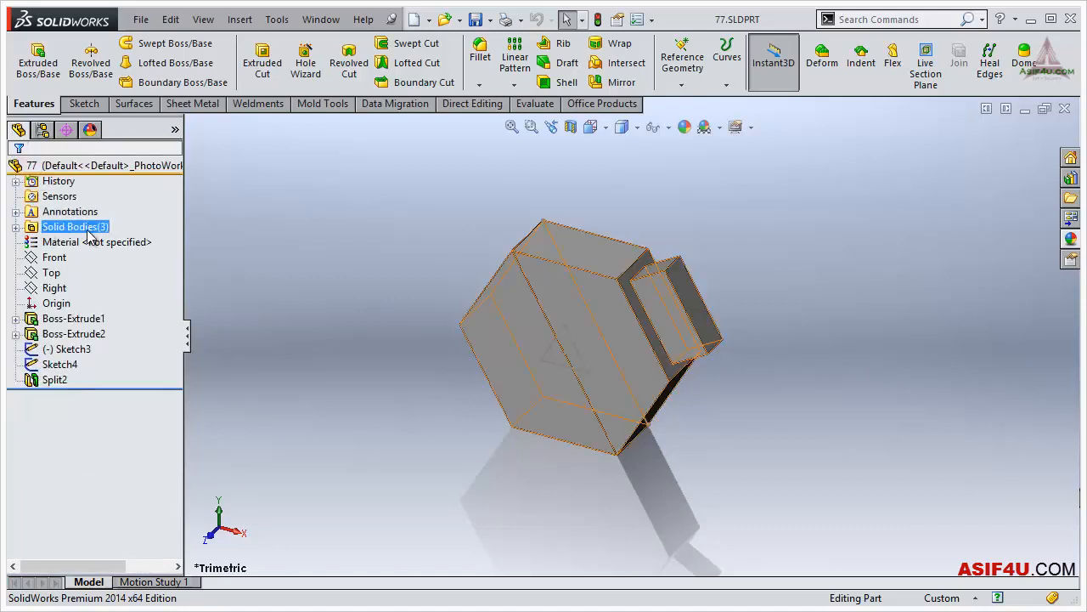
left_click(15, 227)
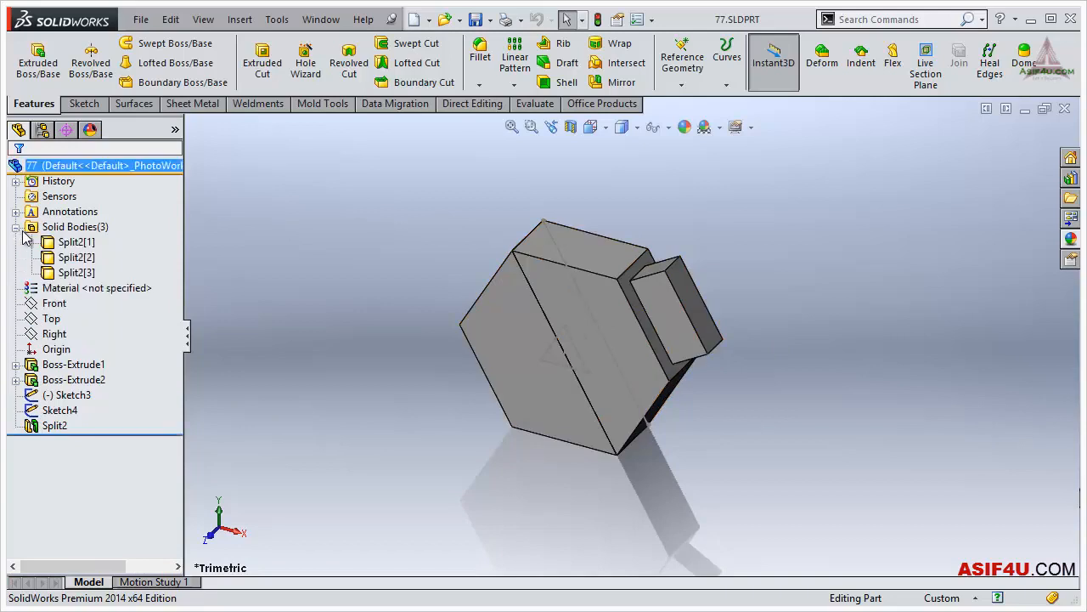
left_click(76, 257)
left_click(83, 272)
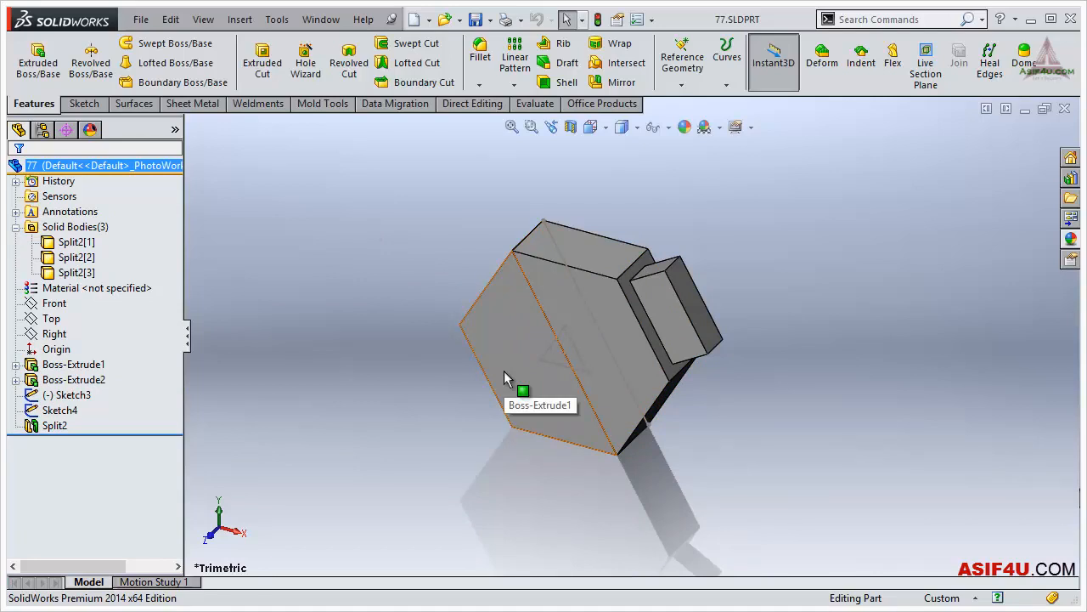
Start an exploded view and move the outer hexagon half, Split2[3], about 604 mm in the negative X direction
left_click(240, 18)
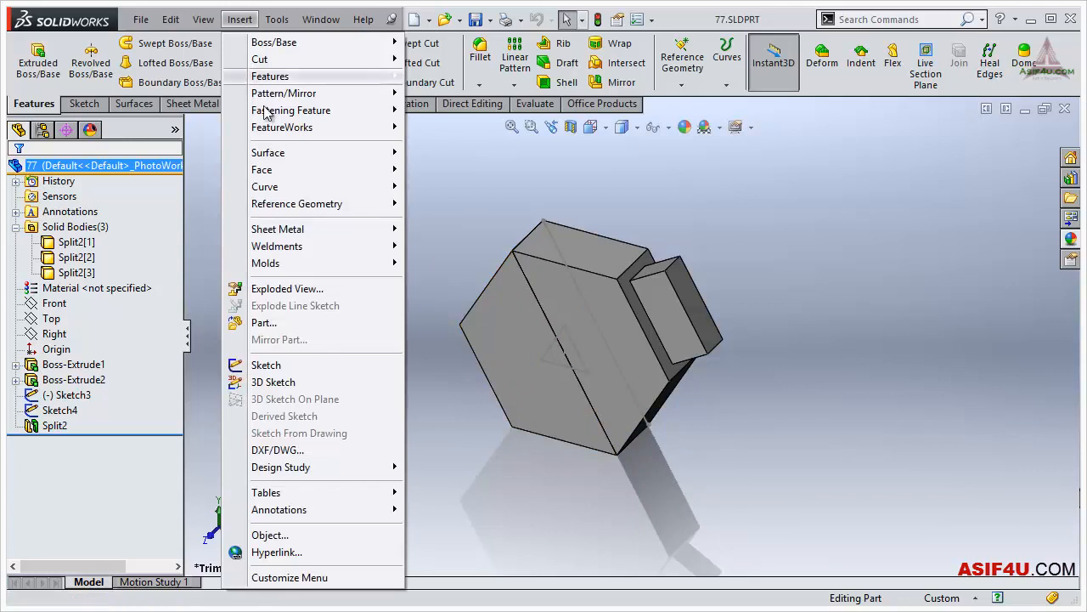
left_click(283, 290)
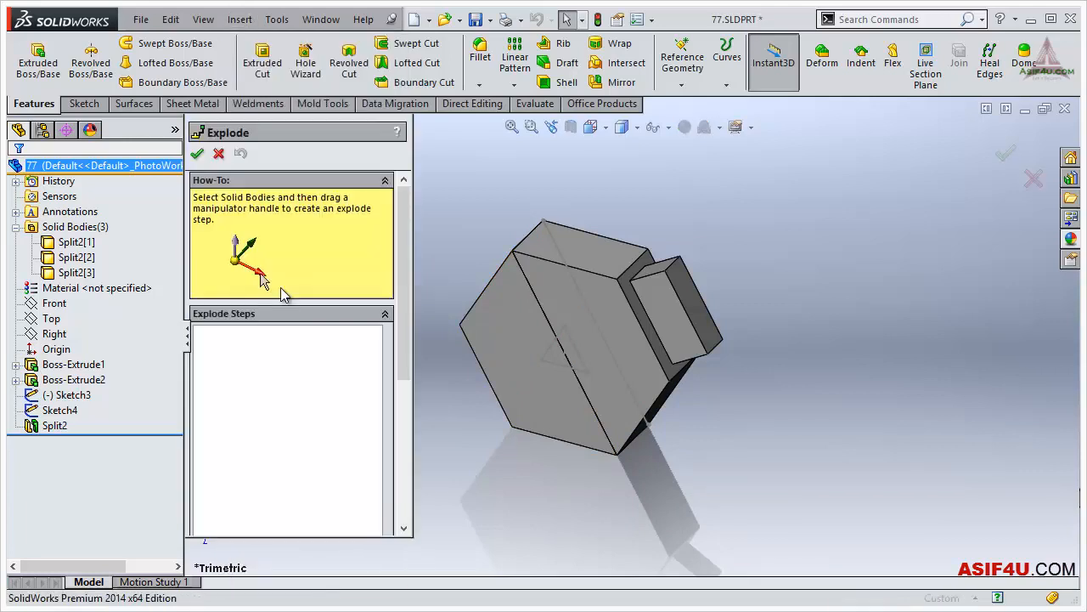
left_click_drag(307, 134, 102, 175)
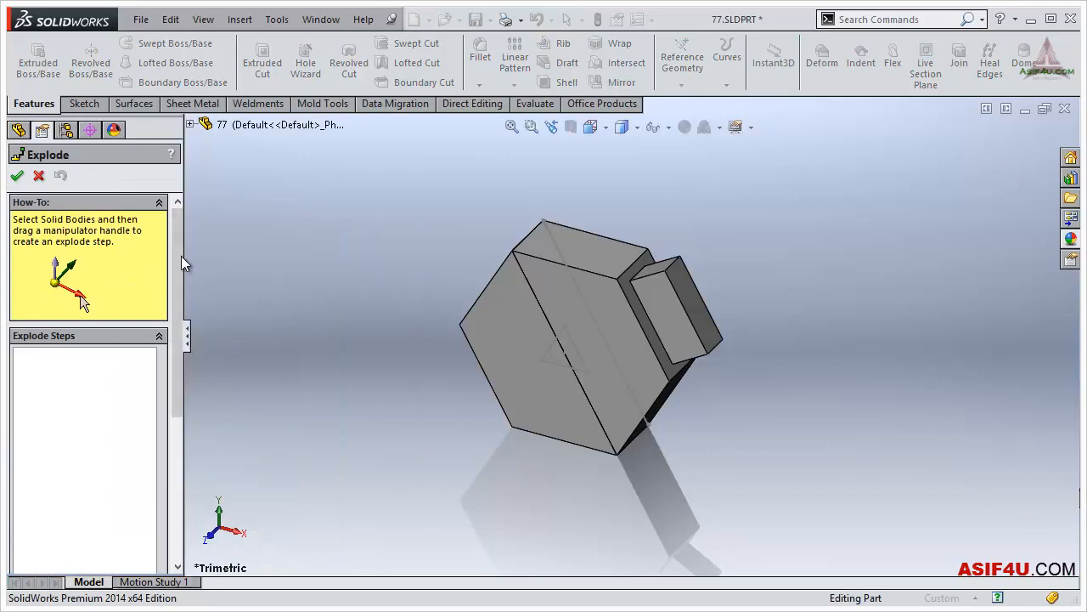
left_click_drag(179, 254, 179, 379)
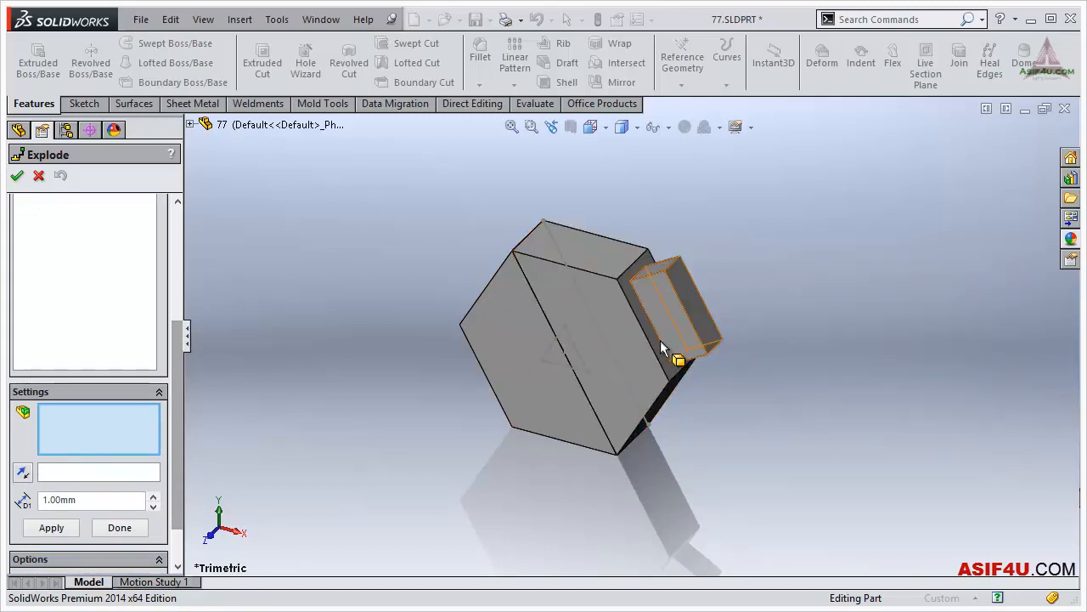
left_click(517, 348)
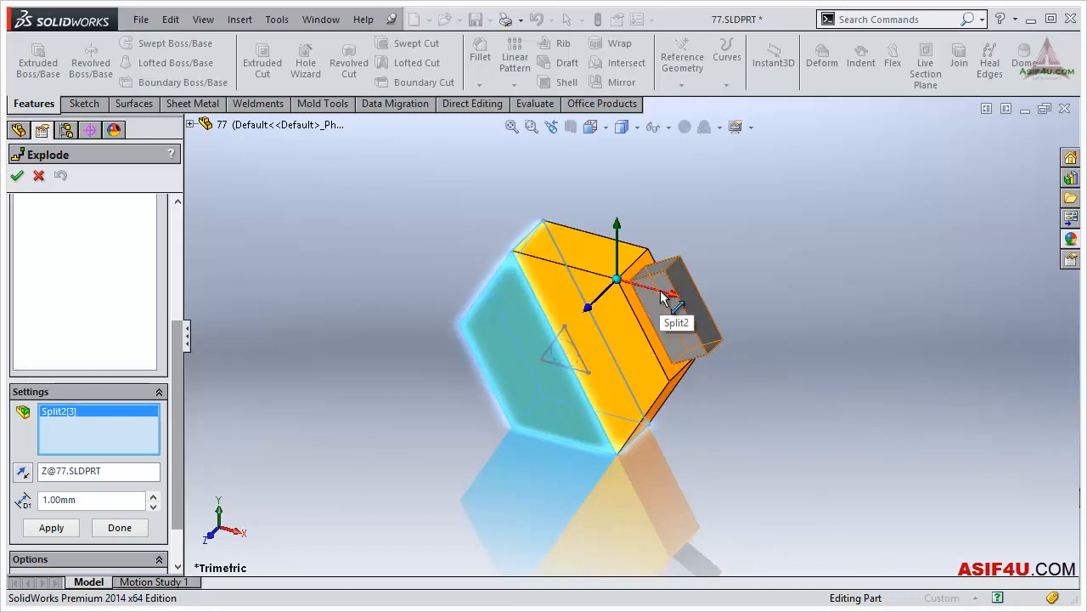
left_click_drag(660, 290, 506, 219)
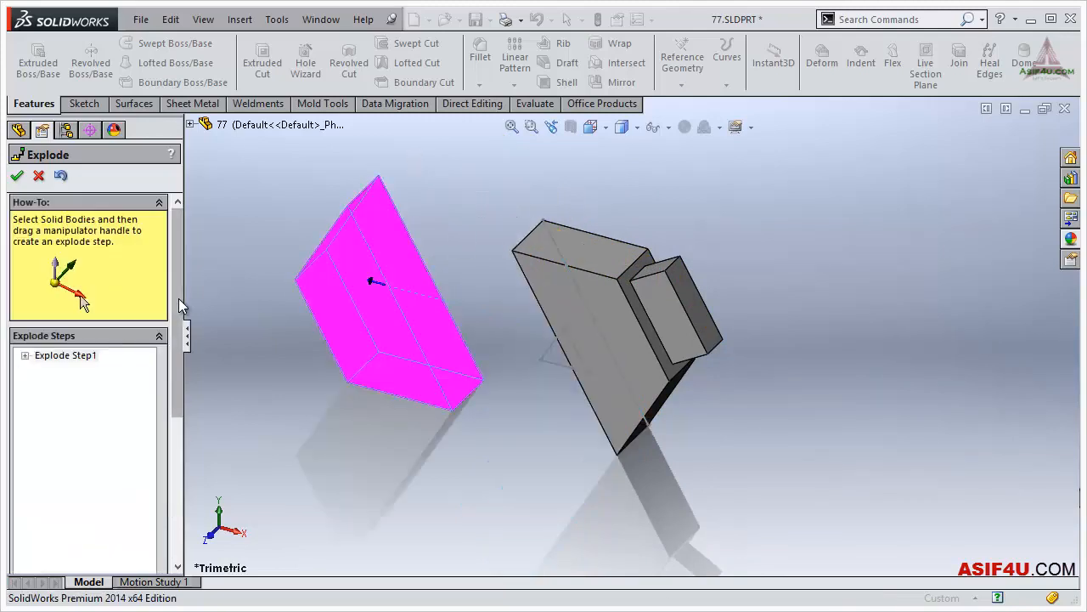
left_click(66, 360)
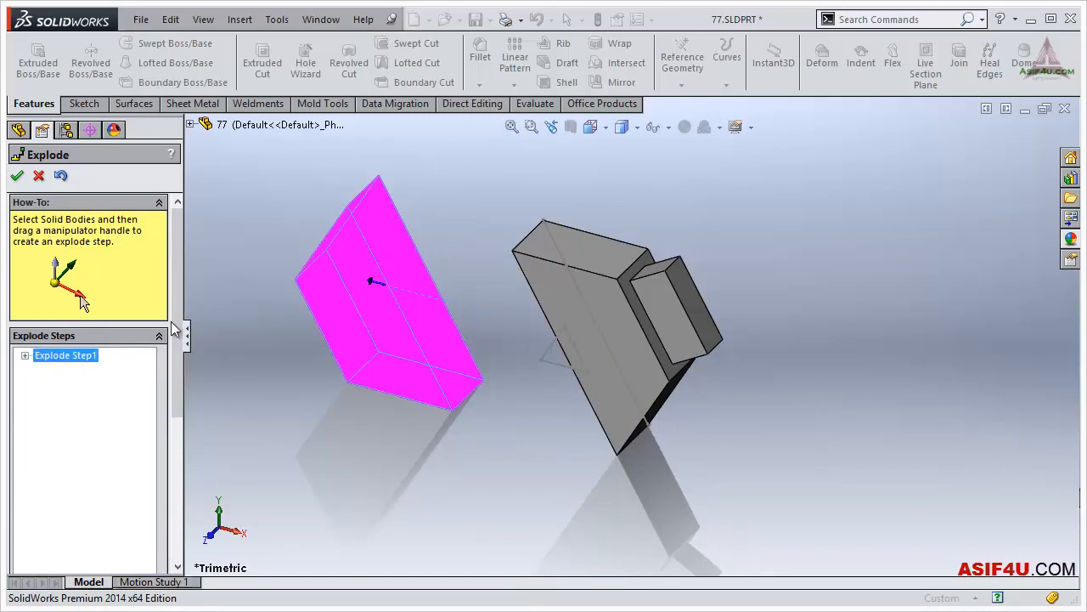
Select the remaining hexagon half, Split2[2], for a second explode step and set its distance to 500 mm
scroll(167, 375, "down", 5)
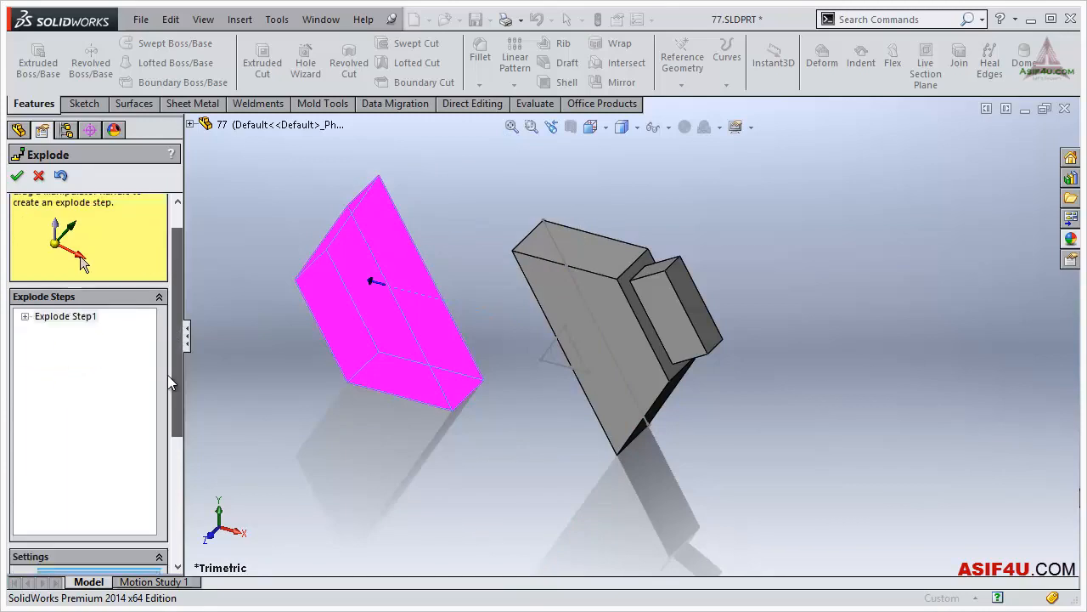
left_click(583, 325)
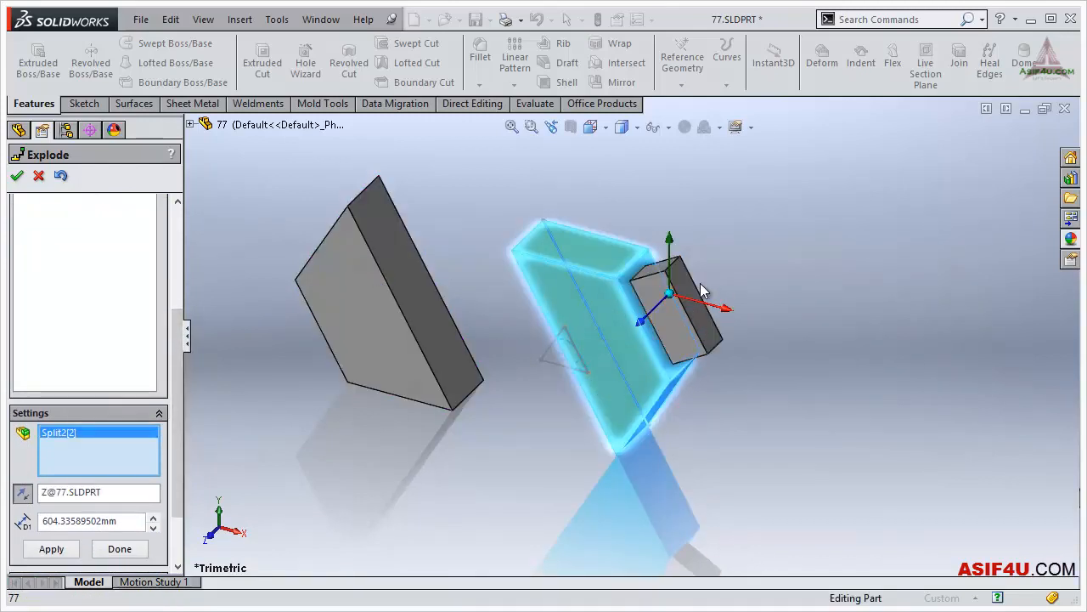
left_click(710, 312)
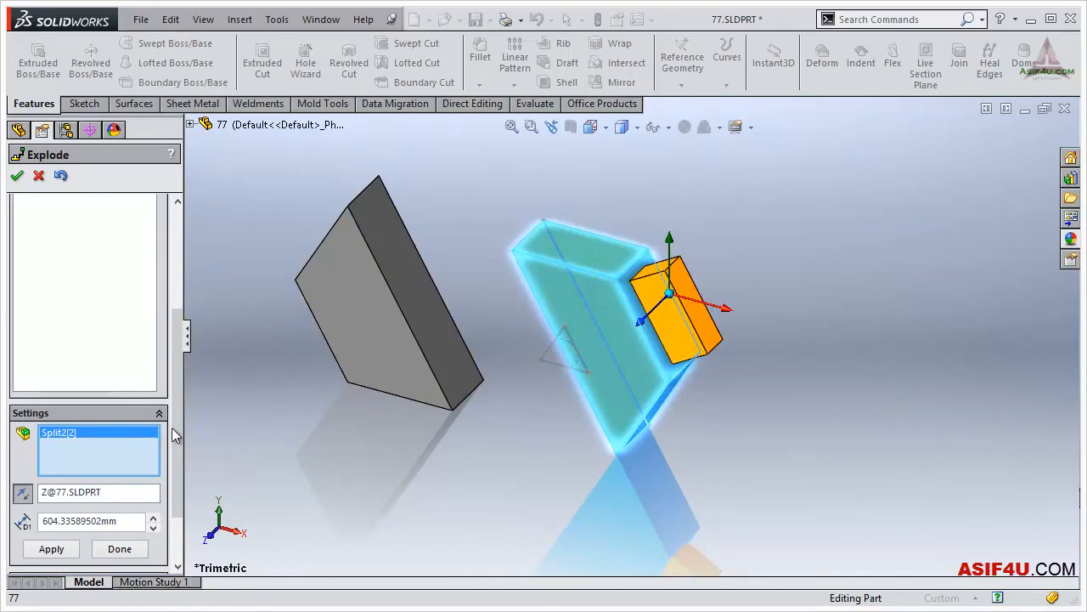
scroll(172, 427, "down", 1)
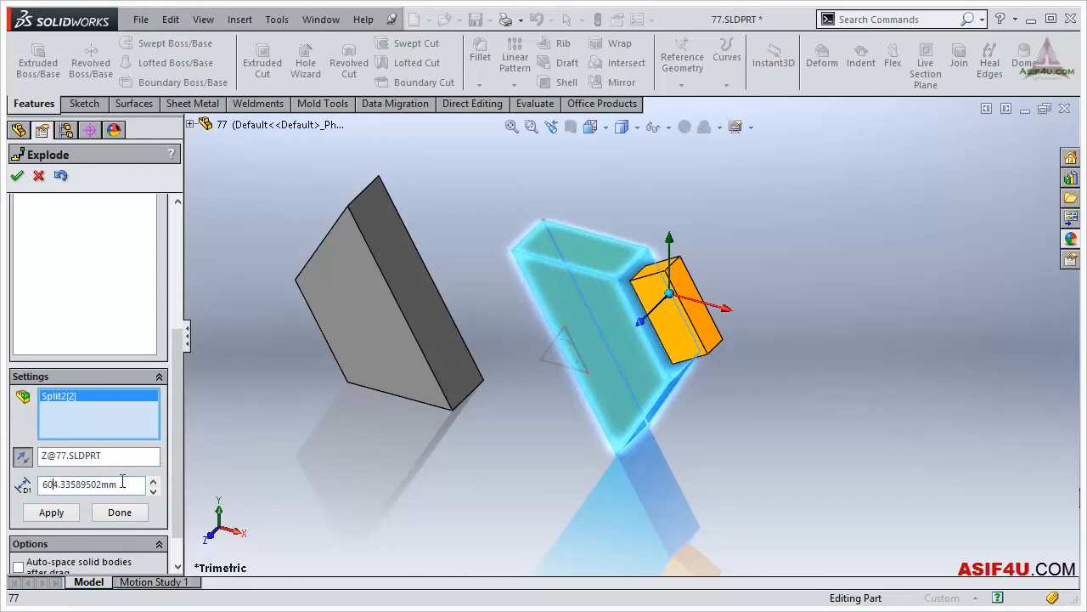
double_click(73, 483)
type("5")
Use the upper front edge of Split2[2] as the explode direction, then apply and finish the explode step
left_click(108, 461)
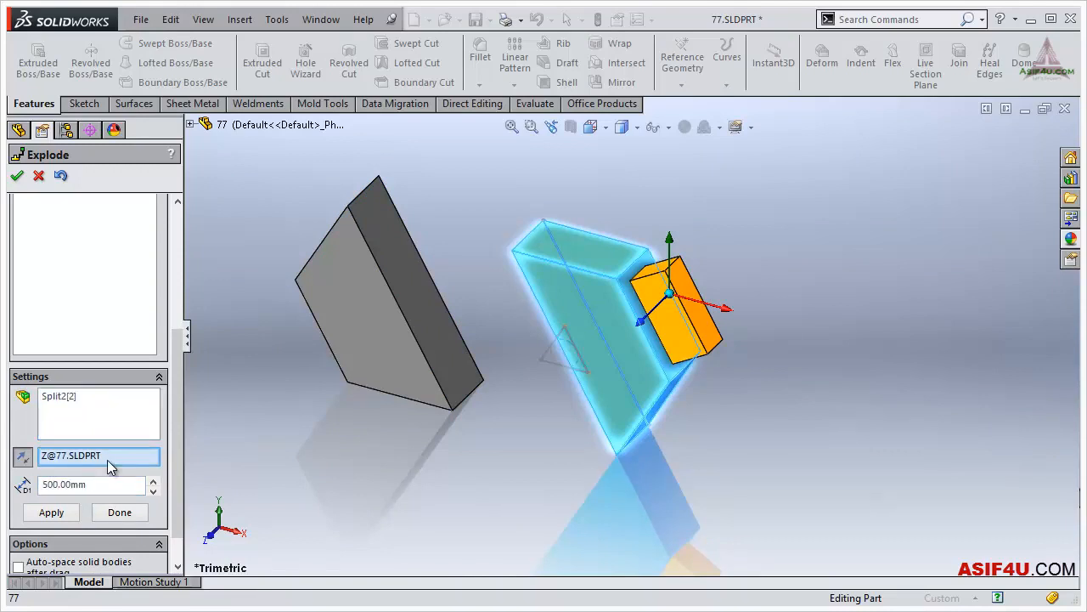
left_click(591, 275)
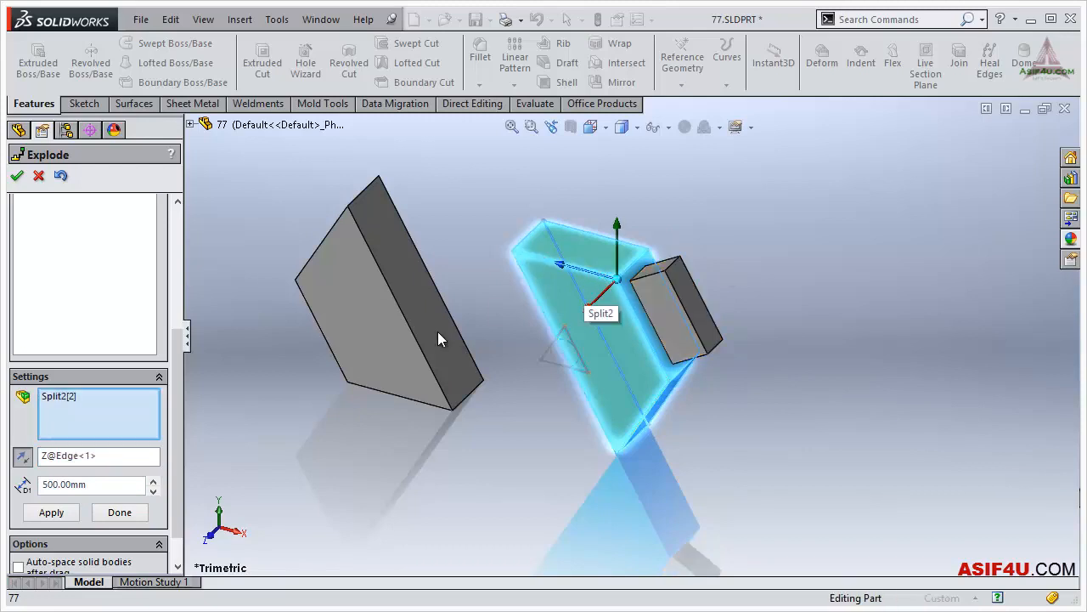
left_click(52, 513)
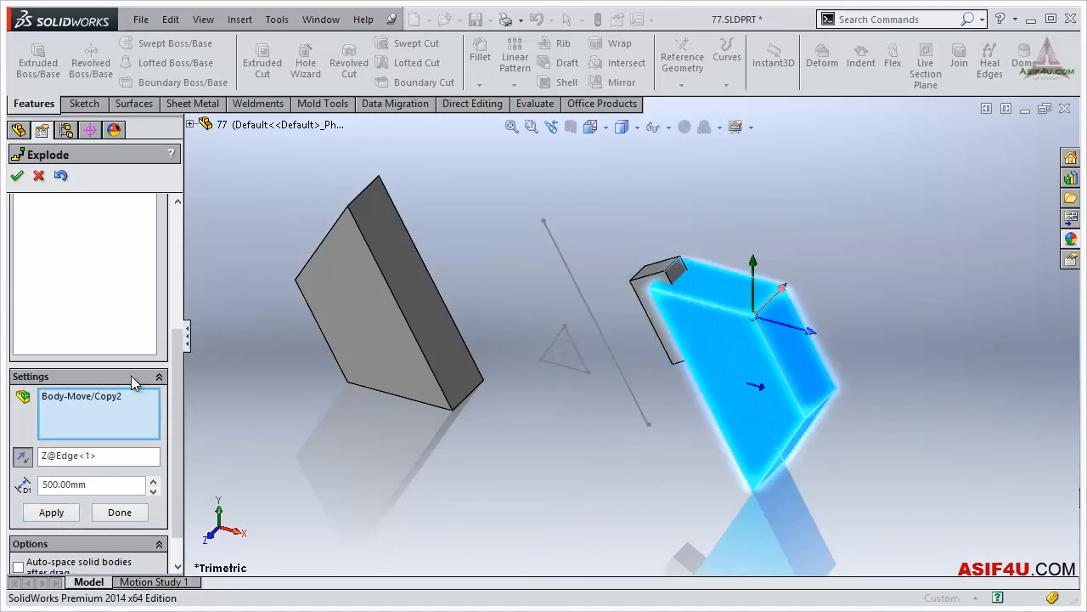
left_click_drag(176, 394, 192, 265)
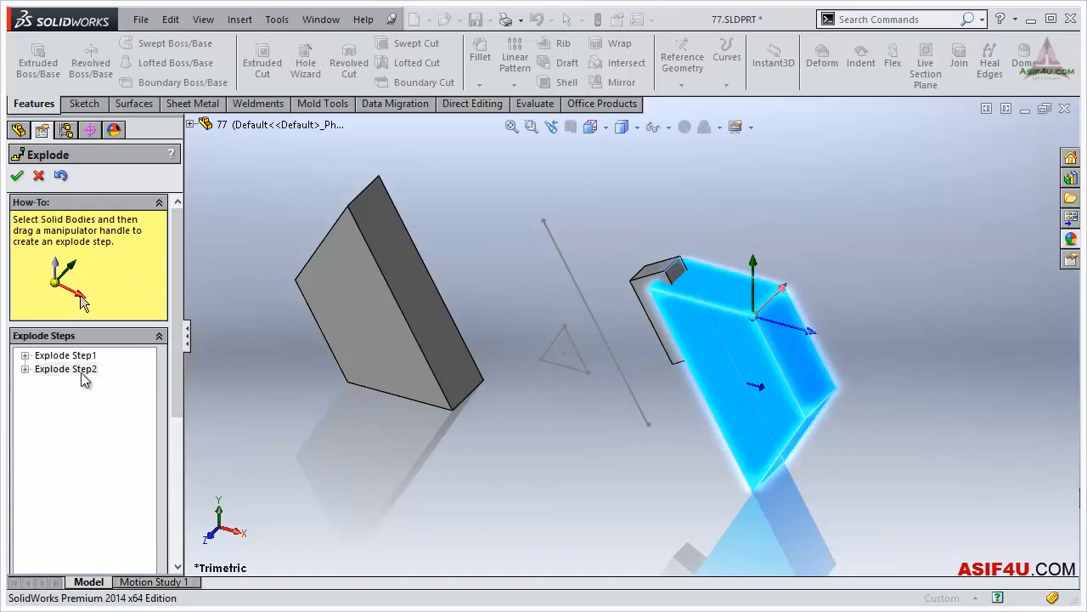
left_click_drag(176, 353, 167, 507)
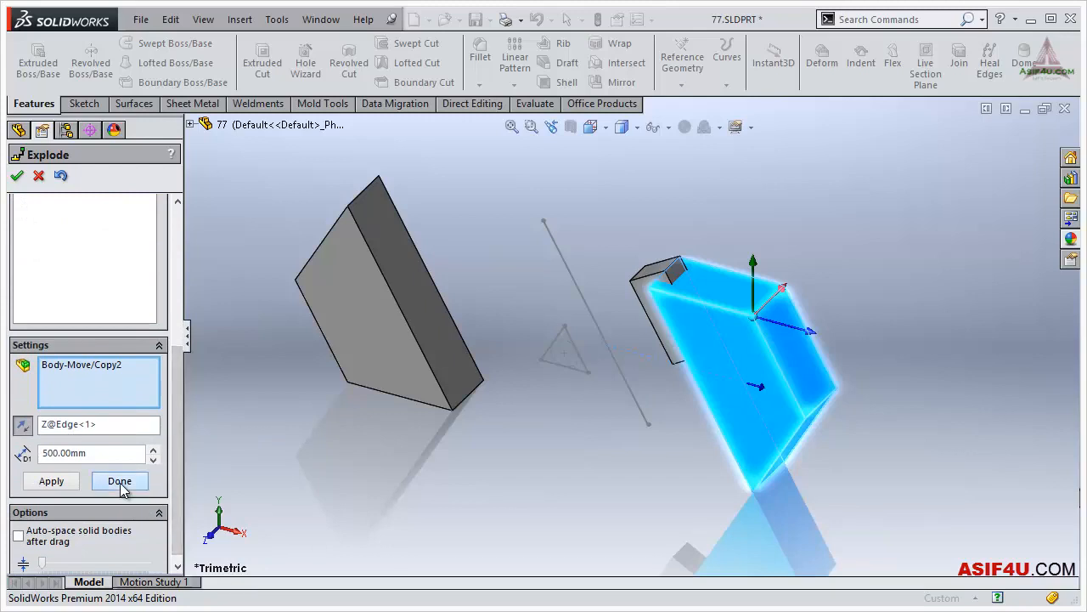
left_click(124, 486)
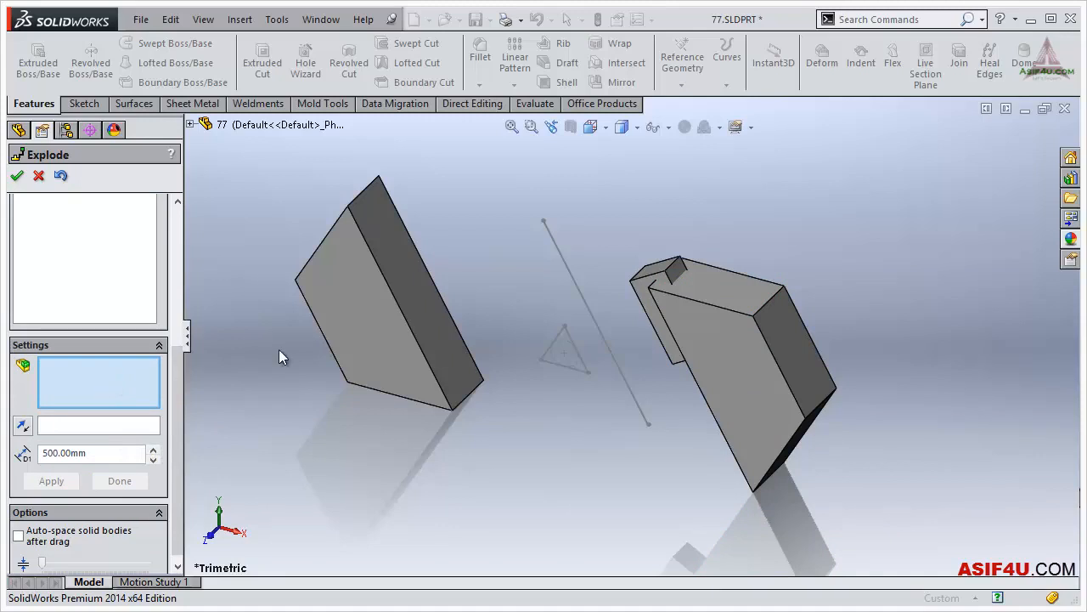
Move the small rectangular block, Split2[1], about 424 mm upward along Y and accept the exploded view
left_click(643, 295)
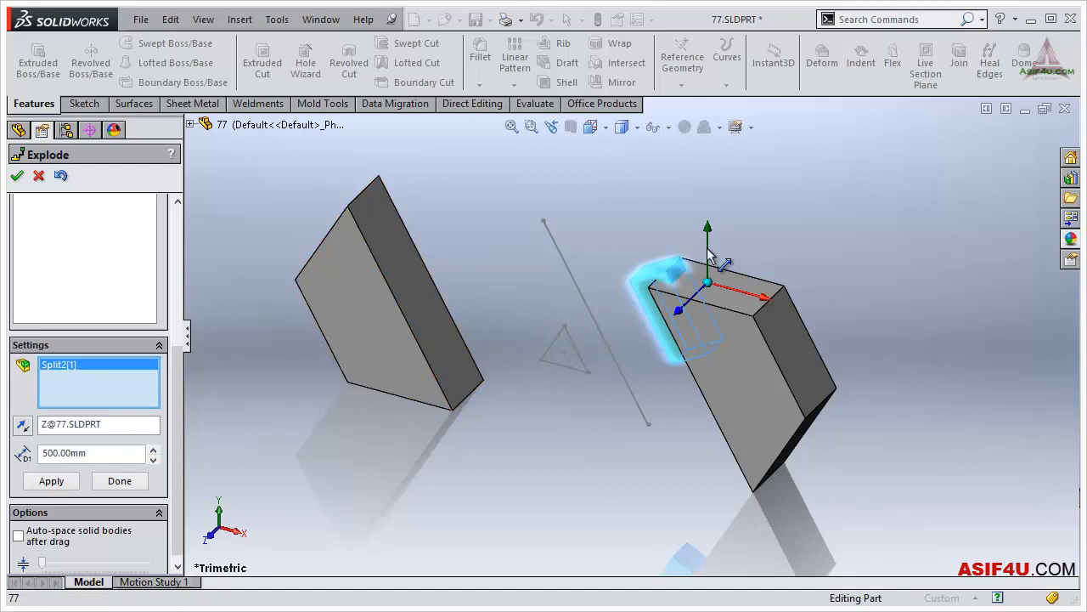
left_click_drag(708, 236, 723, 158)
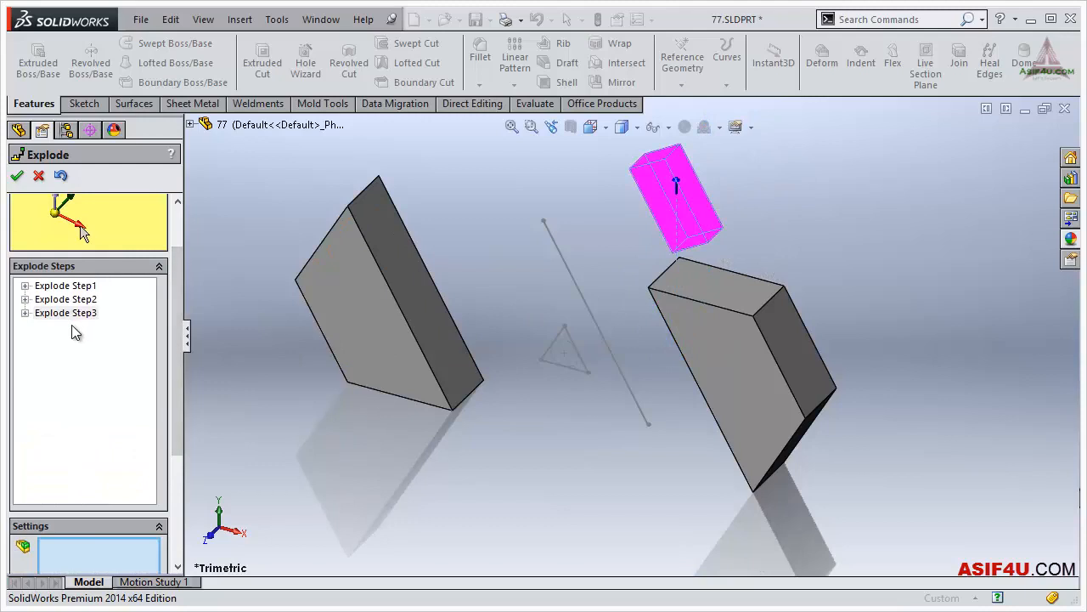
left_click(16, 175)
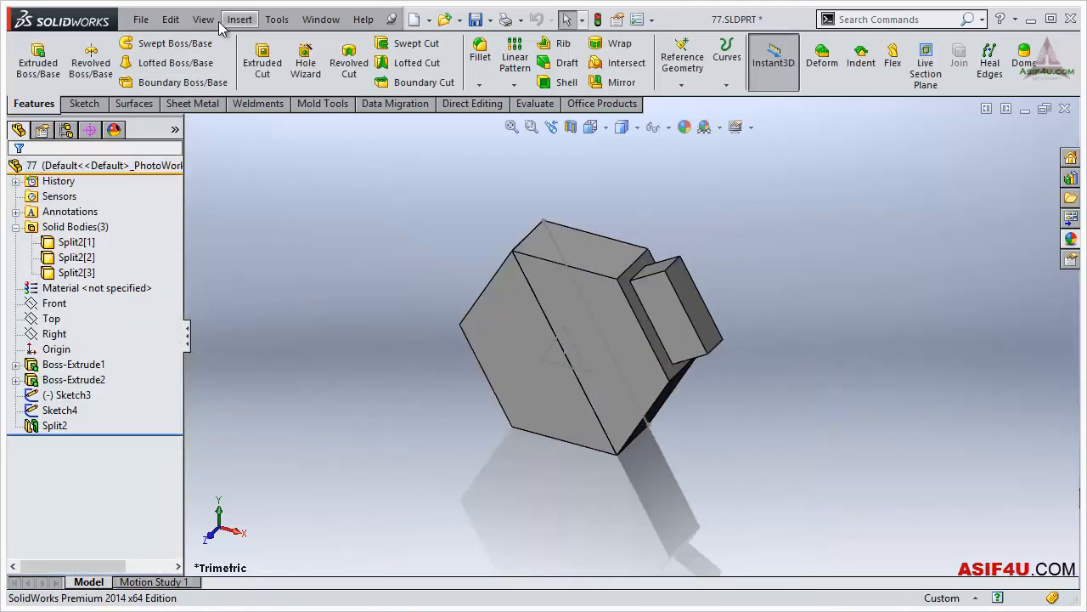
Start another exploded view with the small block, Split2[1], and use its lower front edge as the explode direction
left_click(204, 19)
mouse_move(232, 25)
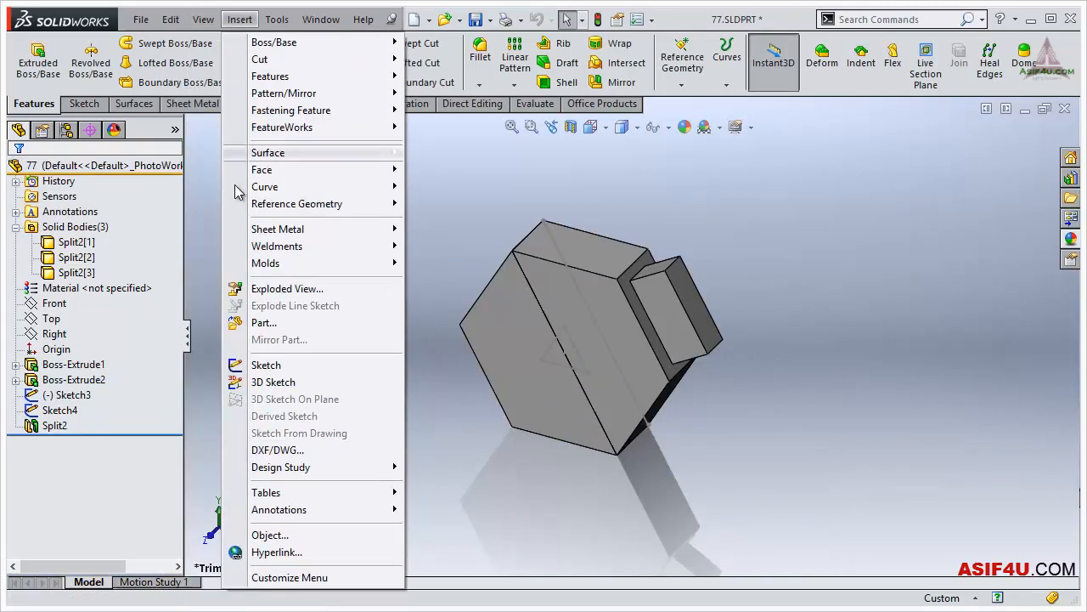
left_click(255, 289)
left_click_drag(175, 315, 163, 447)
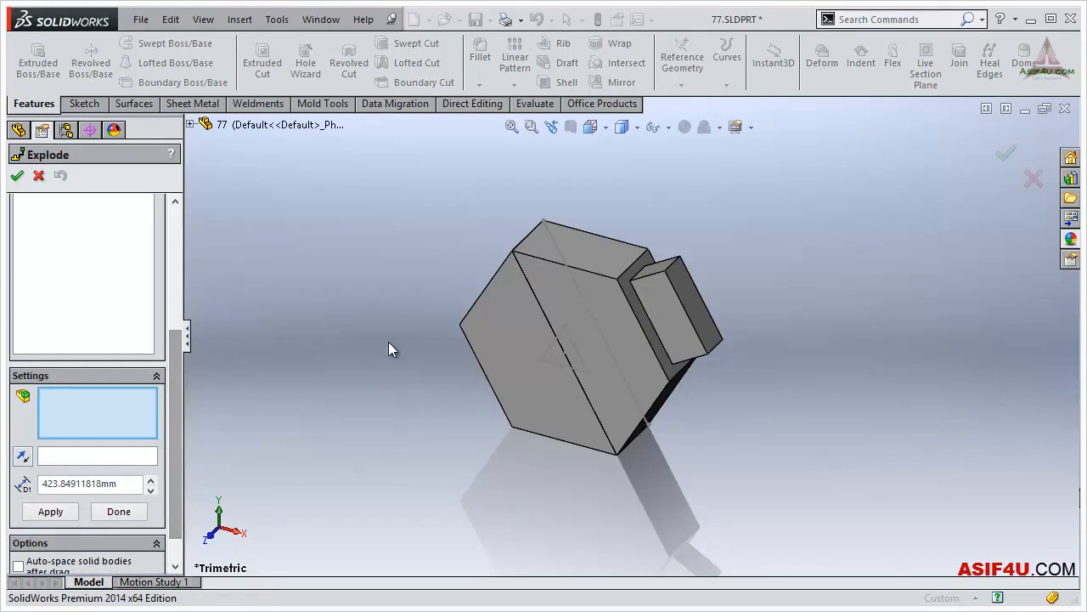
left_click(656, 294)
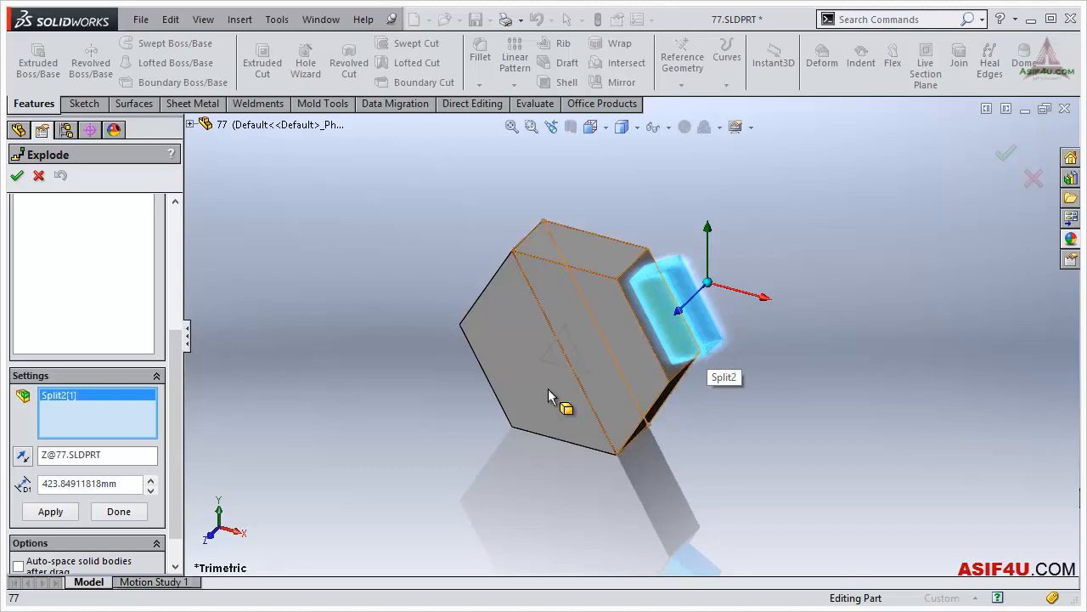
left_click(96, 458)
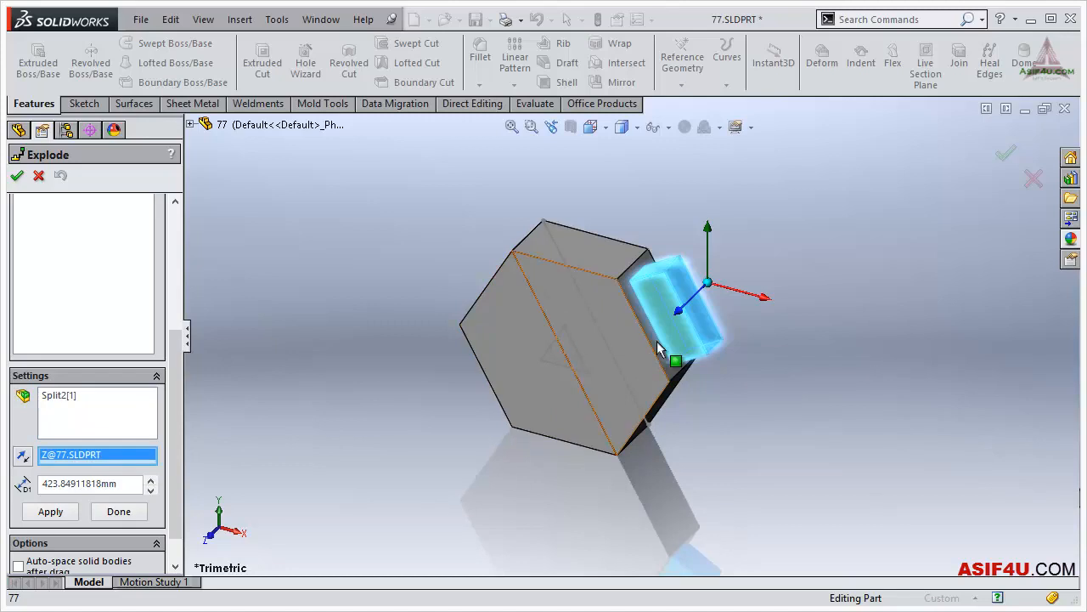
left_click(701, 363)
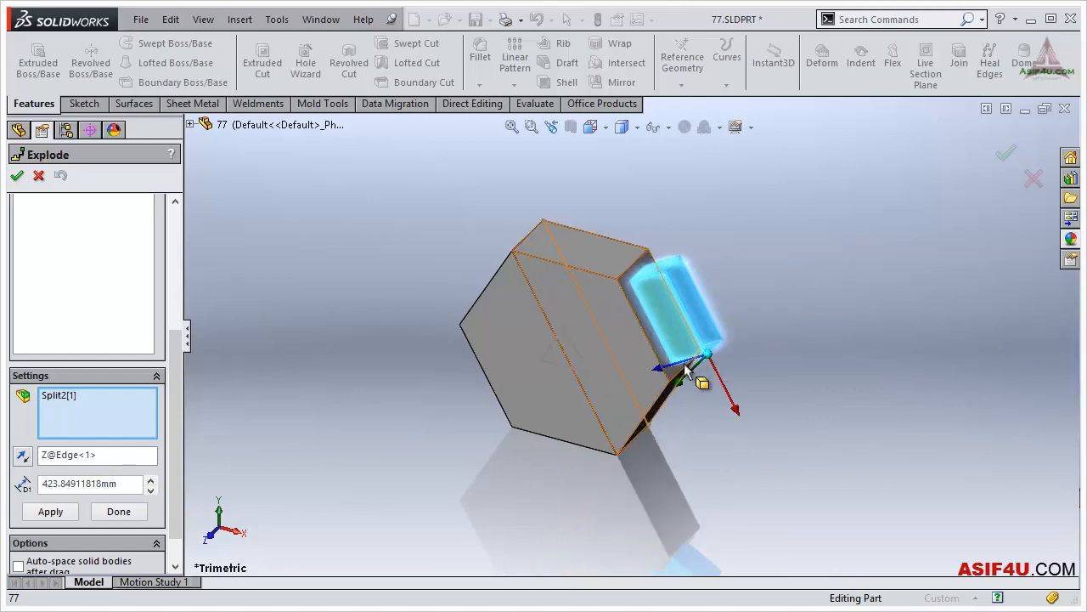
Reverse the block's explode direction, set the distance to 300 mm, and apply and finish the explode step
left_click(23, 457)
left_click(122, 487)
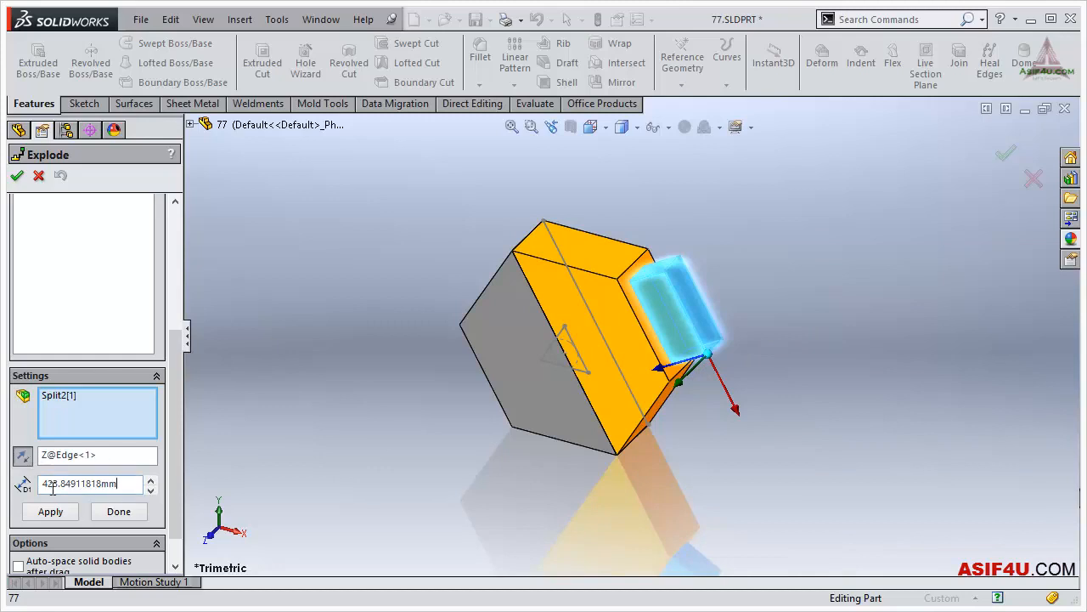
left_click_drag(123, 487, 39, 487)
type("3")
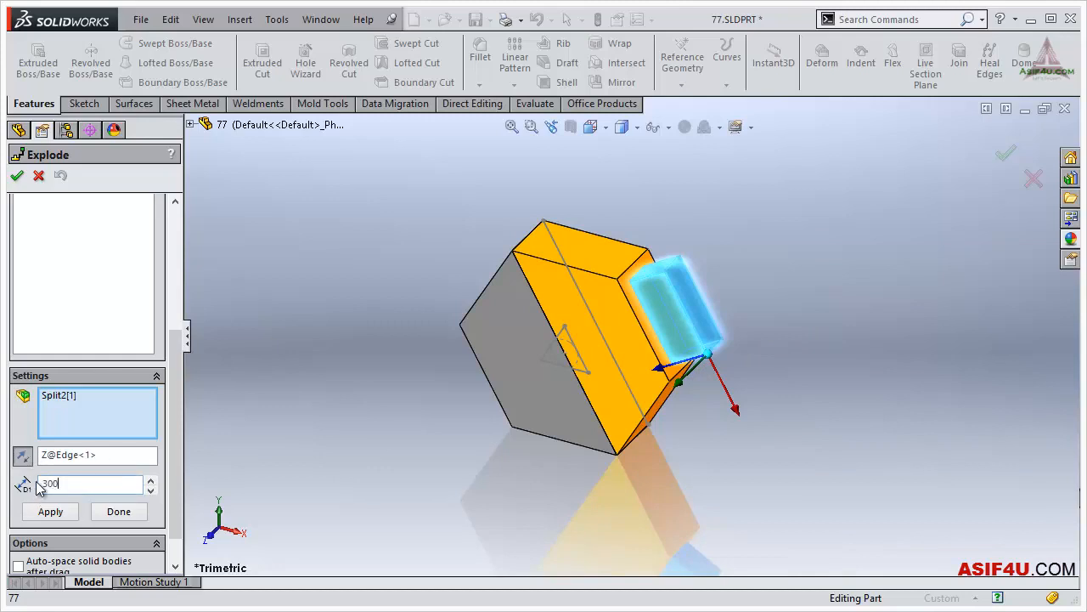
type("00")
left_click(59, 514)
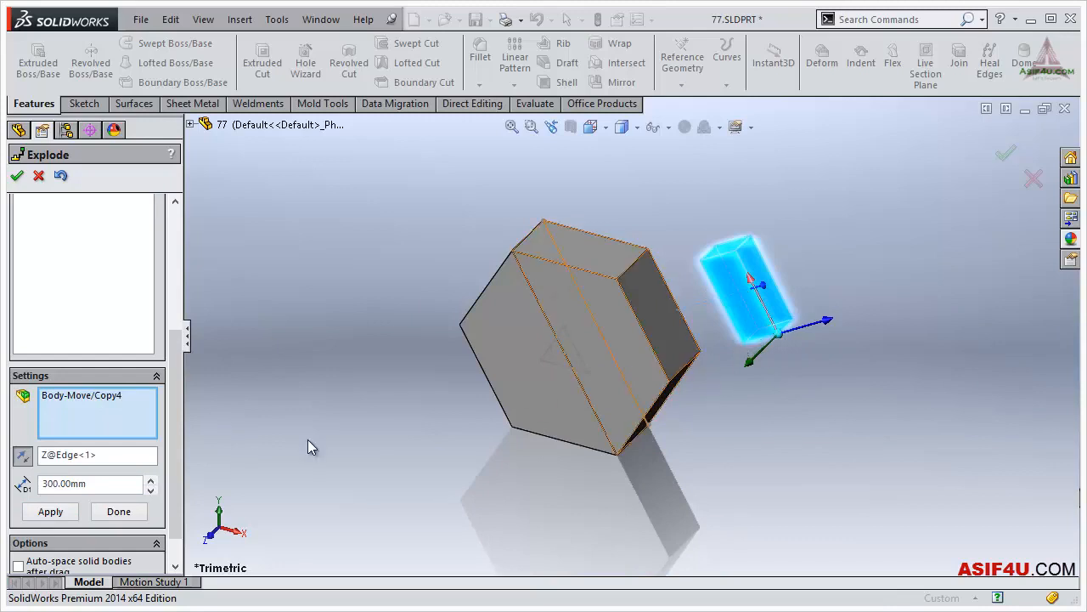
left_click(119, 514)
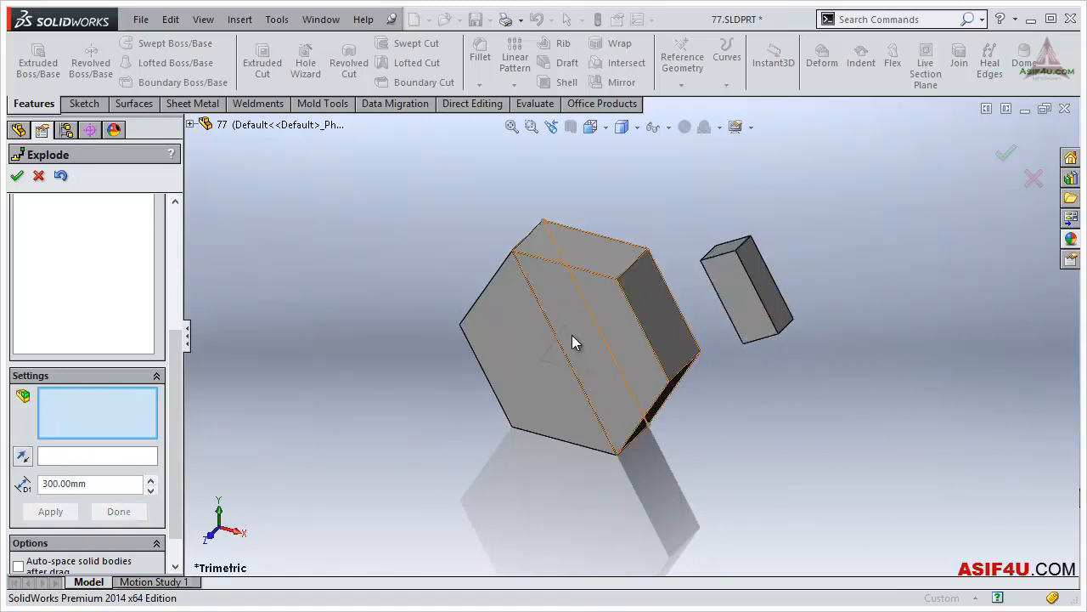
Add both hexagon halves, Split2[2] and Split2[3], to a new explode step and enable auto-spacing of solid bodies after drag
left_click(582, 344)
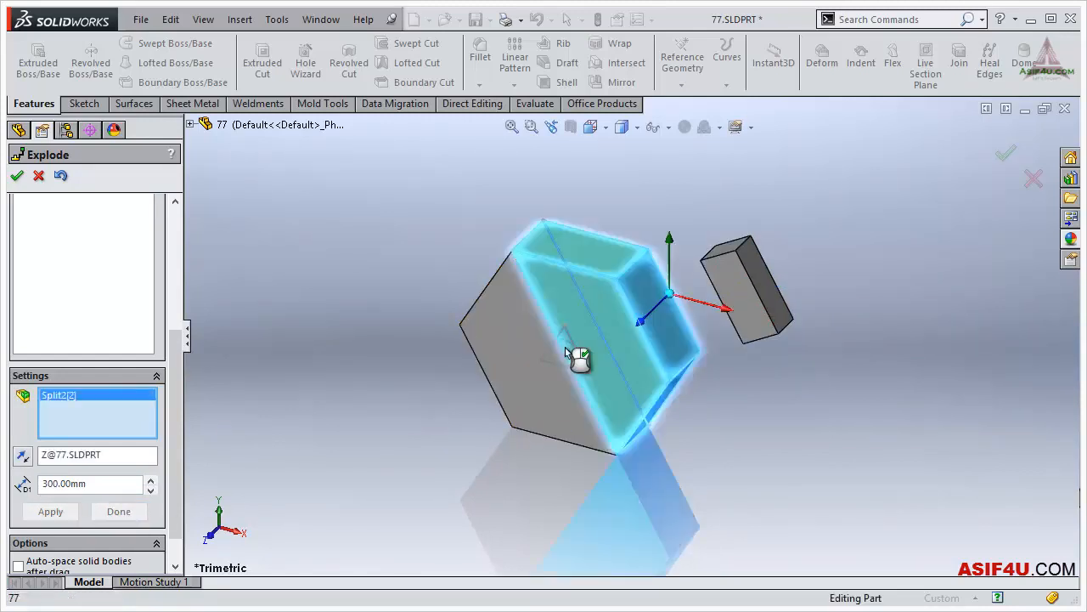
left_click(540, 353)
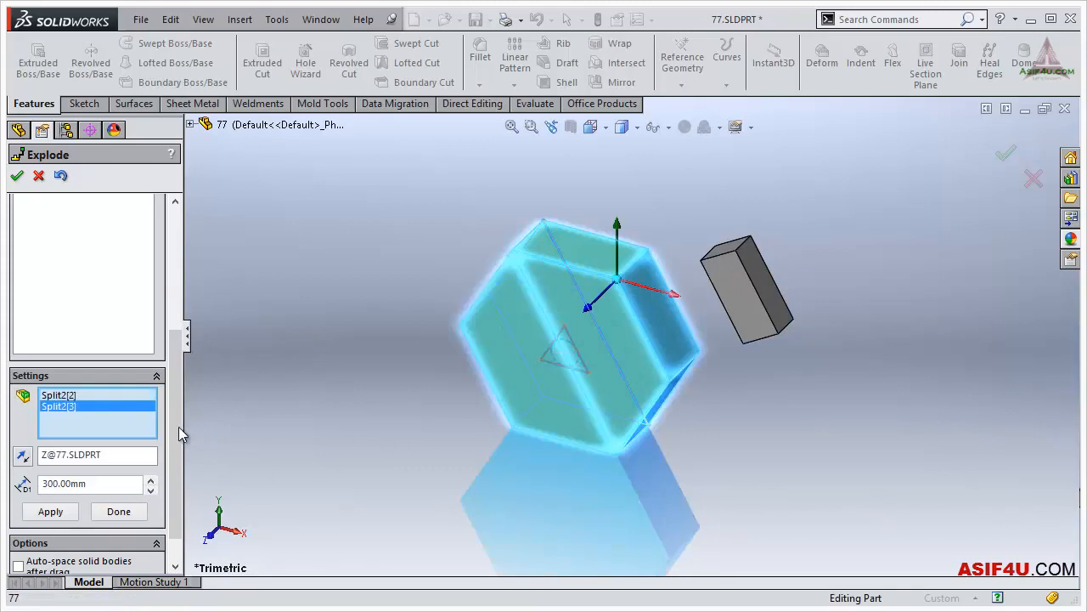
scroll(171, 456, "down", 1)
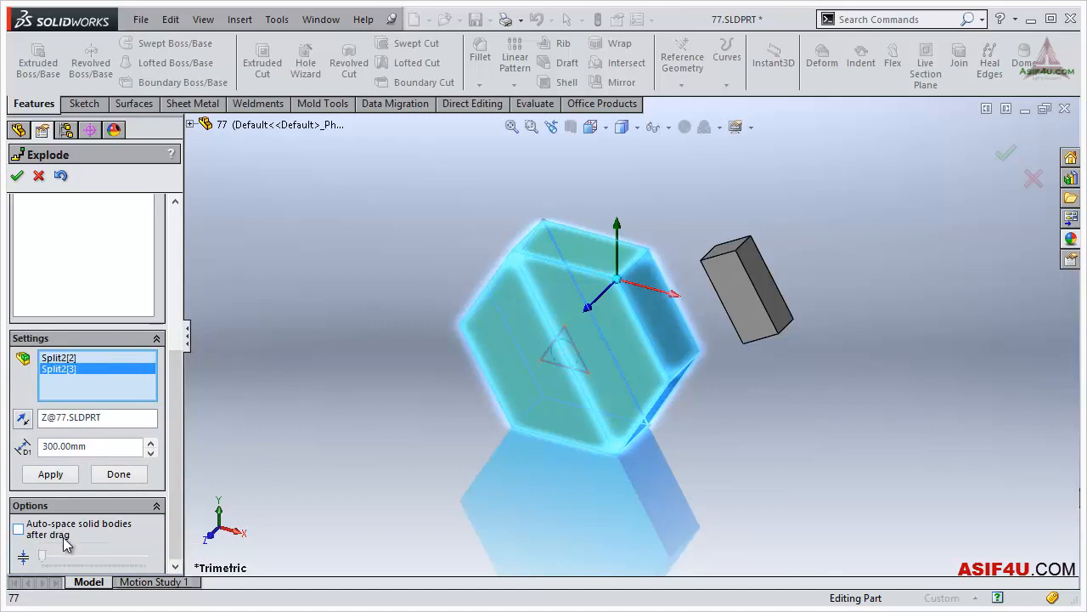
left_click(19, 529)
Explode the two halves 200 mm along the upper front edge of Split2[2], apply the step and accept the exploded view
left_click(99, 416)
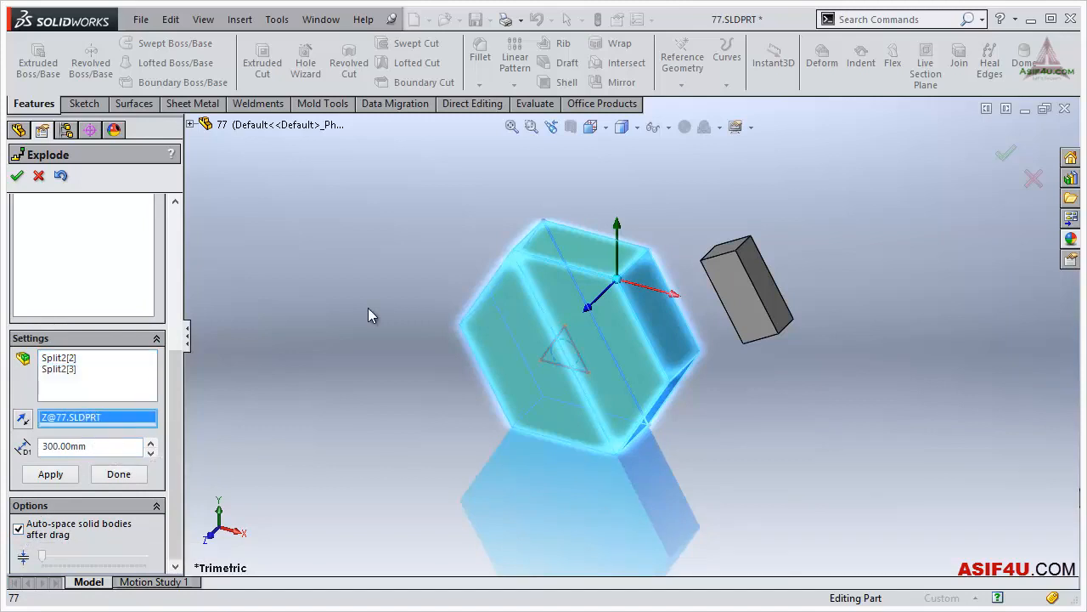
left_click(571, 272)
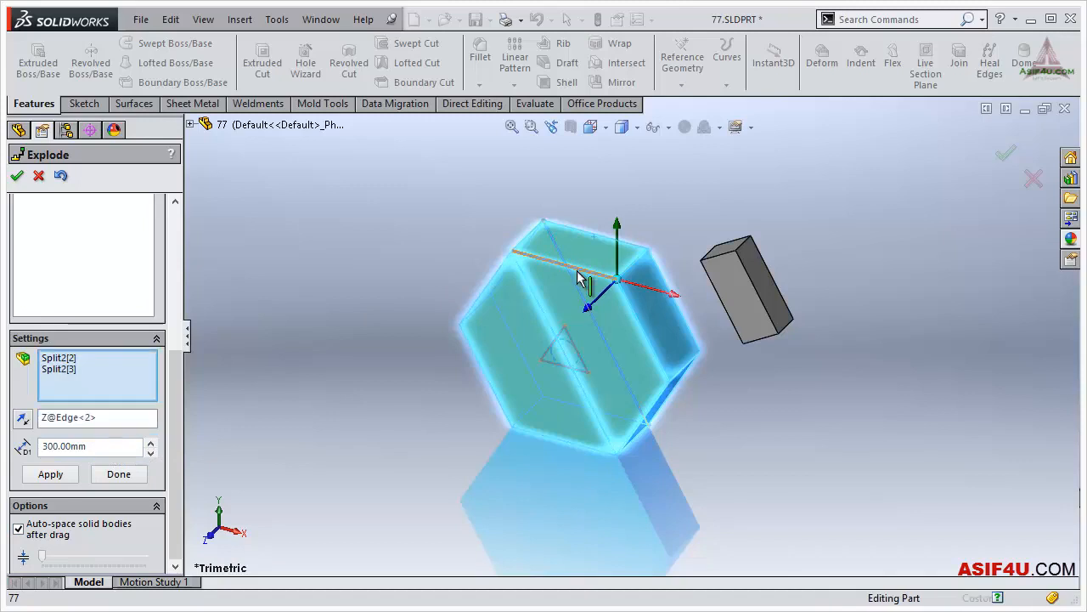
double_click(113, 448)
type("200")
left_click(48, 474)
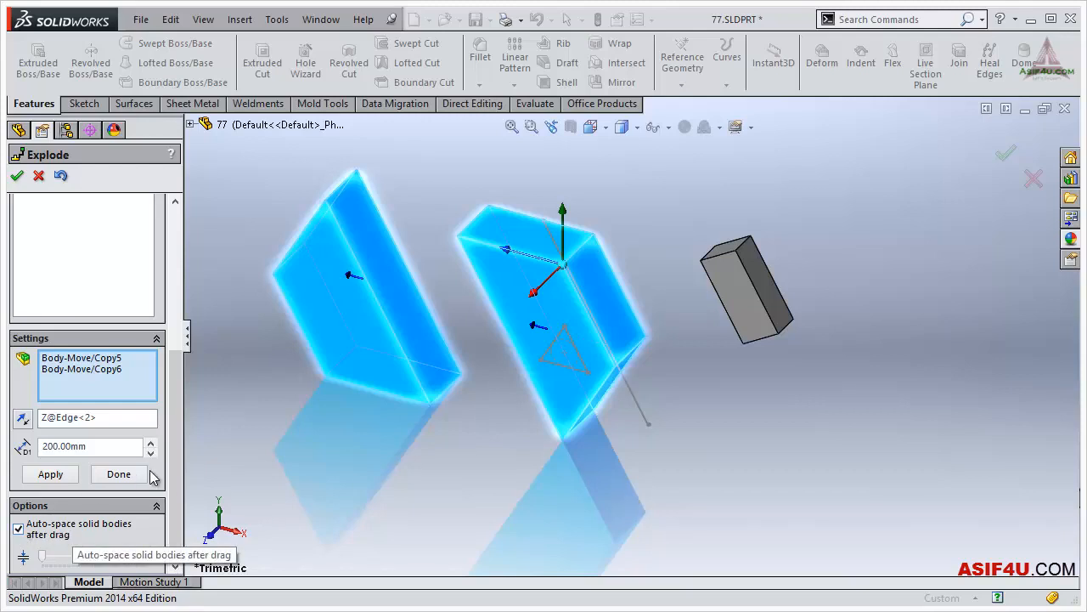
left_click_drag(179, 488, 152, 310)
left_click(17, 175)
scroll(538, 294, "down", 2)
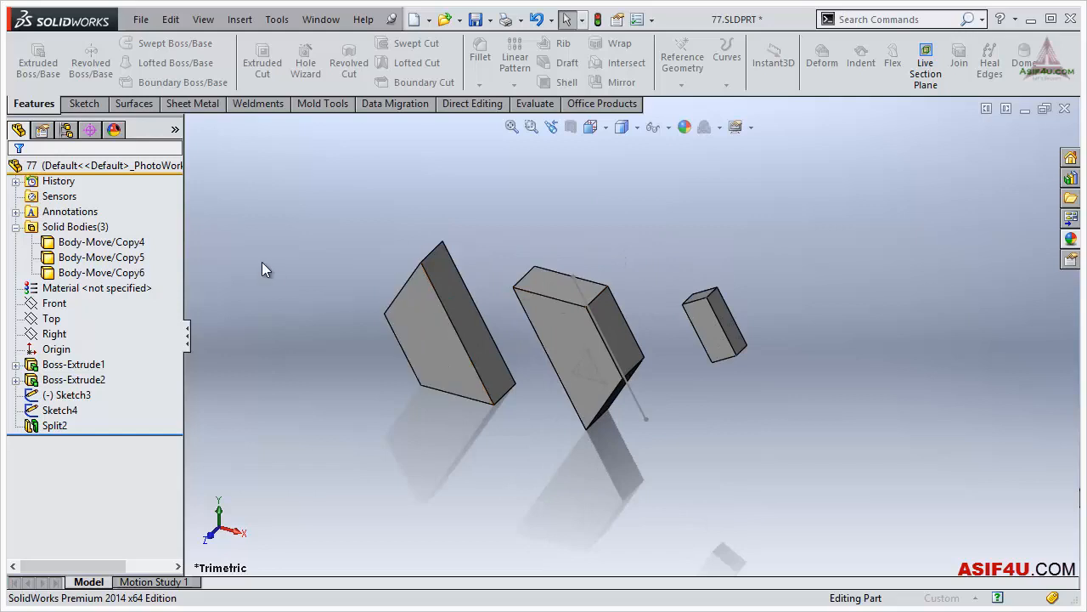
Open ExplView1 under the Default configuration for editing and edit its Explode Step1
left_click(67, 133)
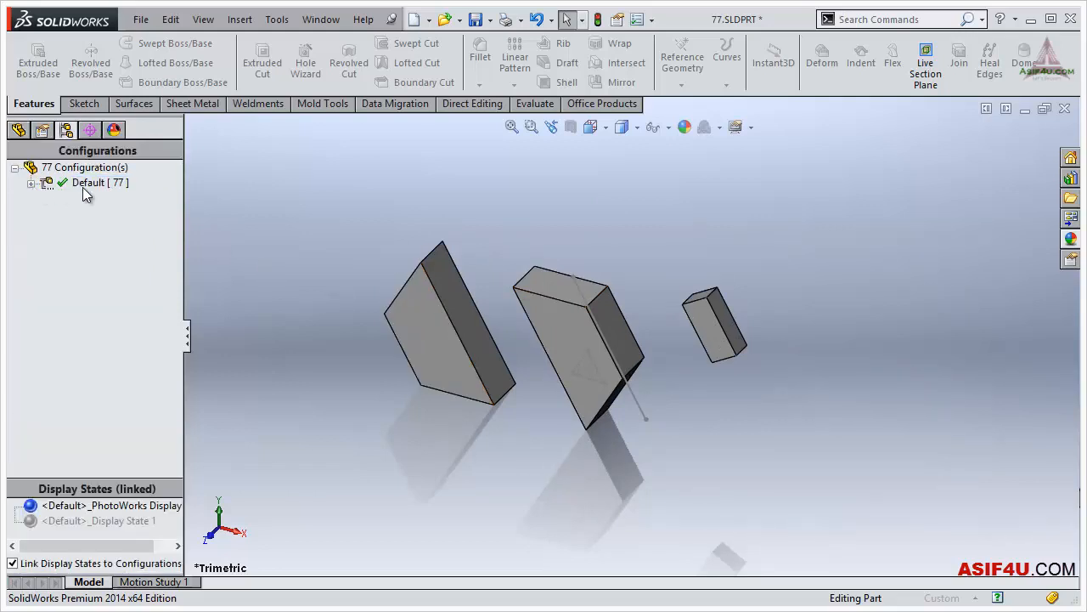
left_click(31, 183)
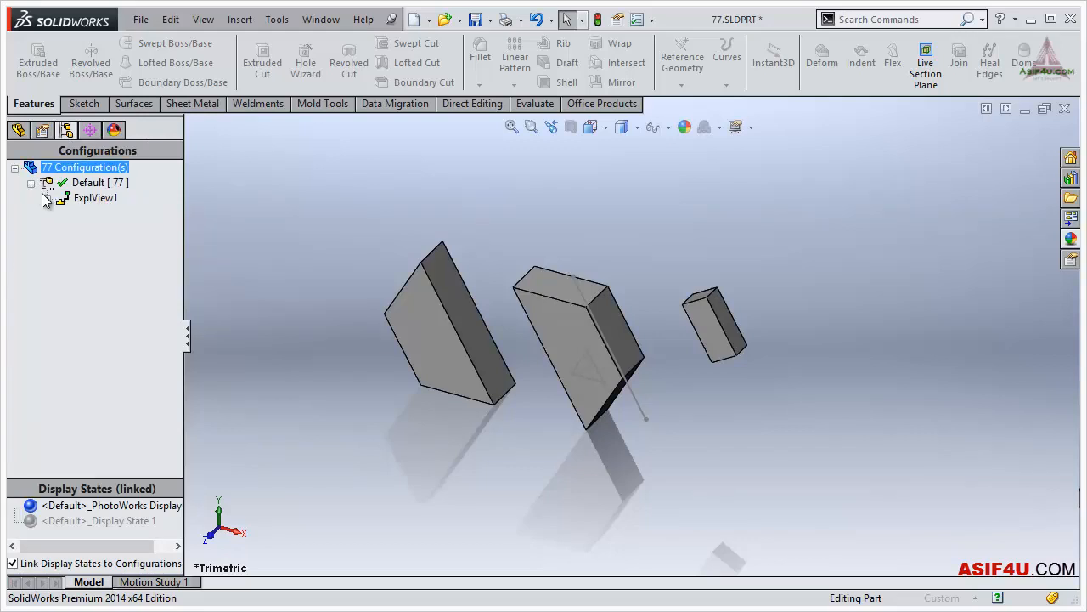
right_click(92, 200)
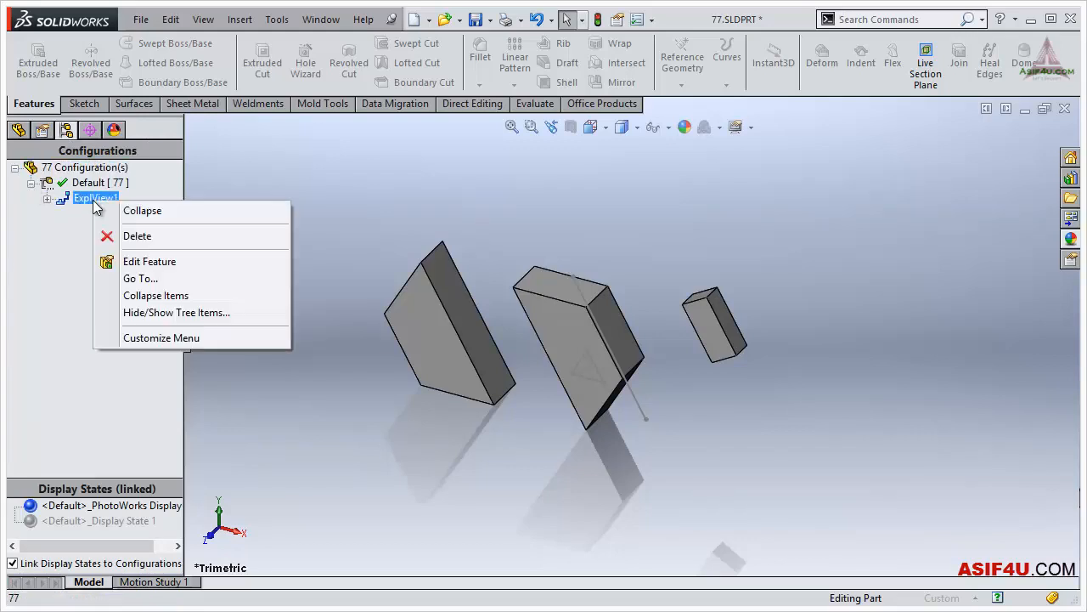
left_click(136, 263)
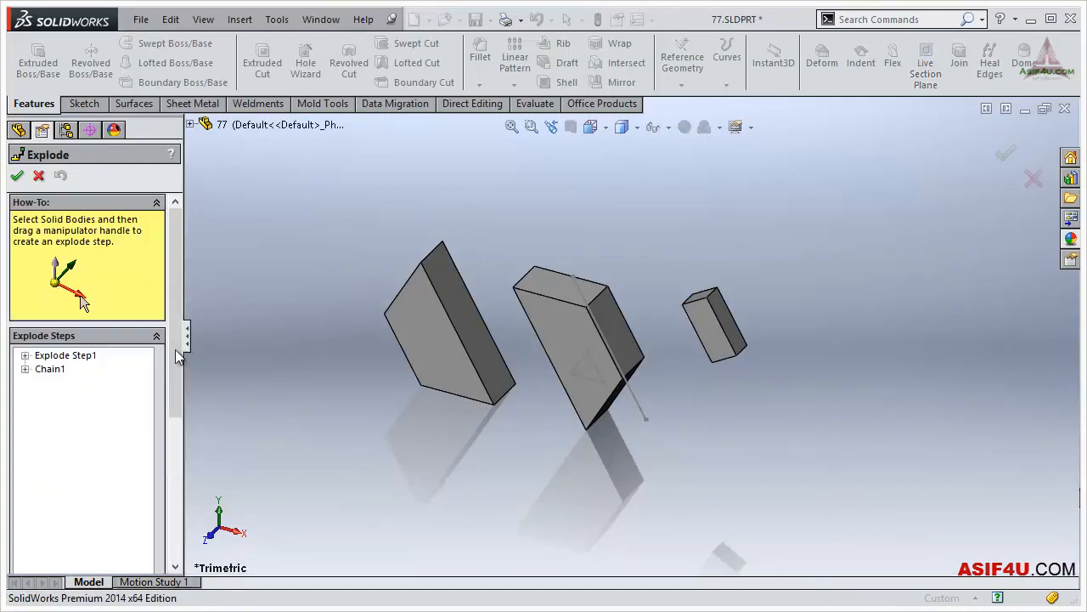
left_click_drag(172, 362, 182, 307)
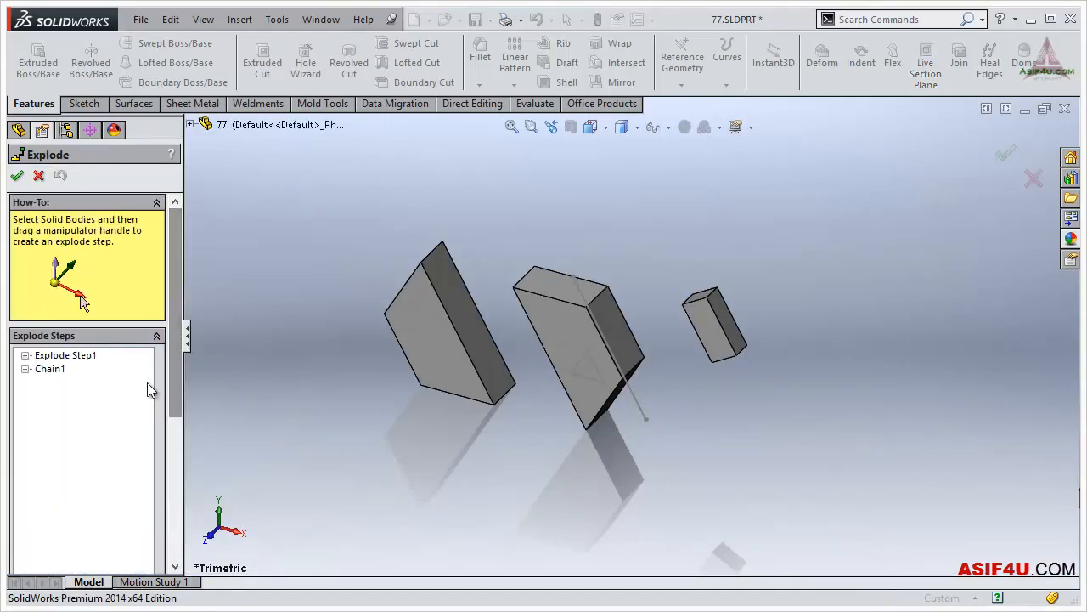
left_click(65, 357)
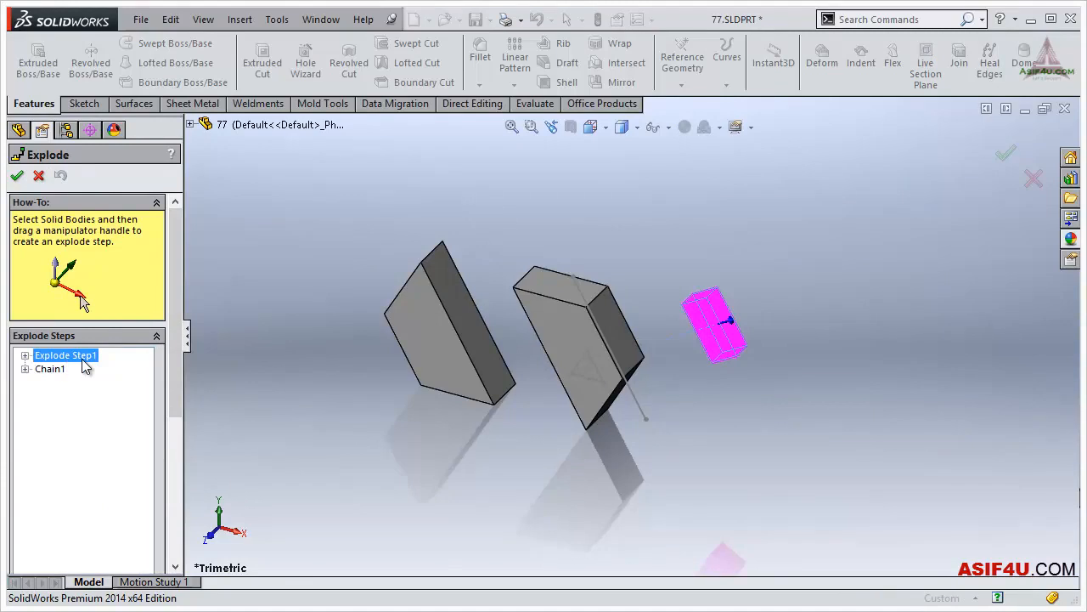
right_click(68, 357)
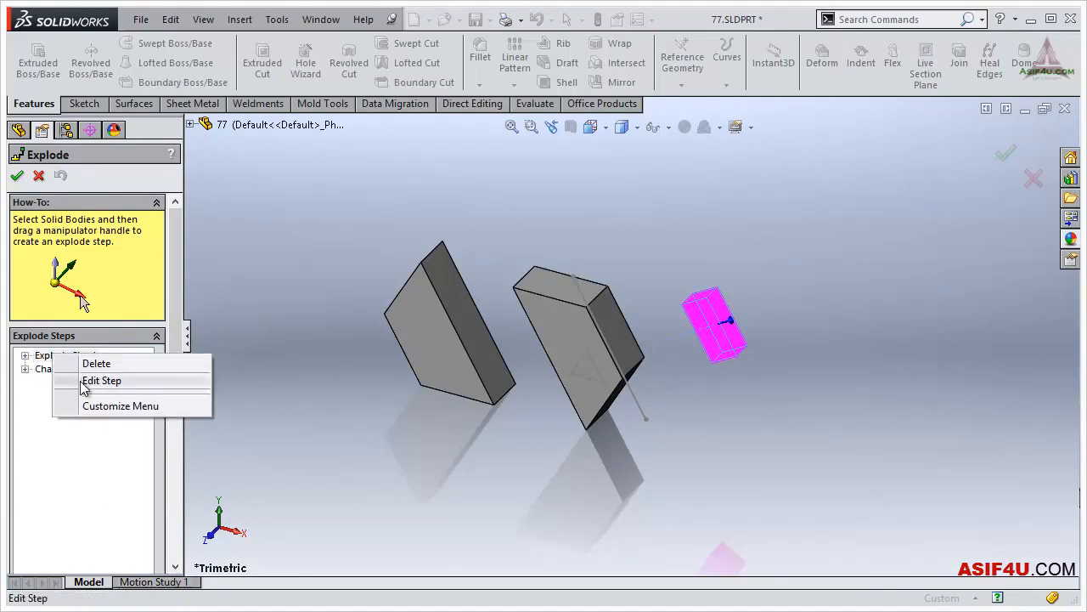
left_click(84, 383)
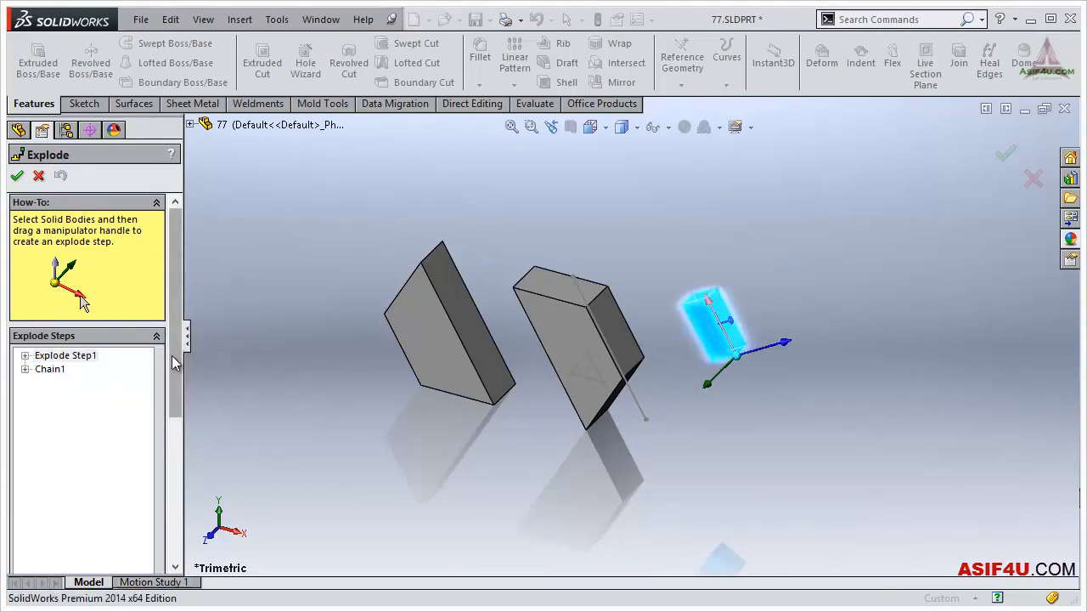
Set the small block's explode distance to 500 mm, apply it and accept the edited exploded view
left_click_drag(175, 360, 167, 480)
scroll(168, 480, "down", 2)
left_click(92, 448)
key("BackSpace")
left_click_drag(92, 450, 6, 453)
type("5")
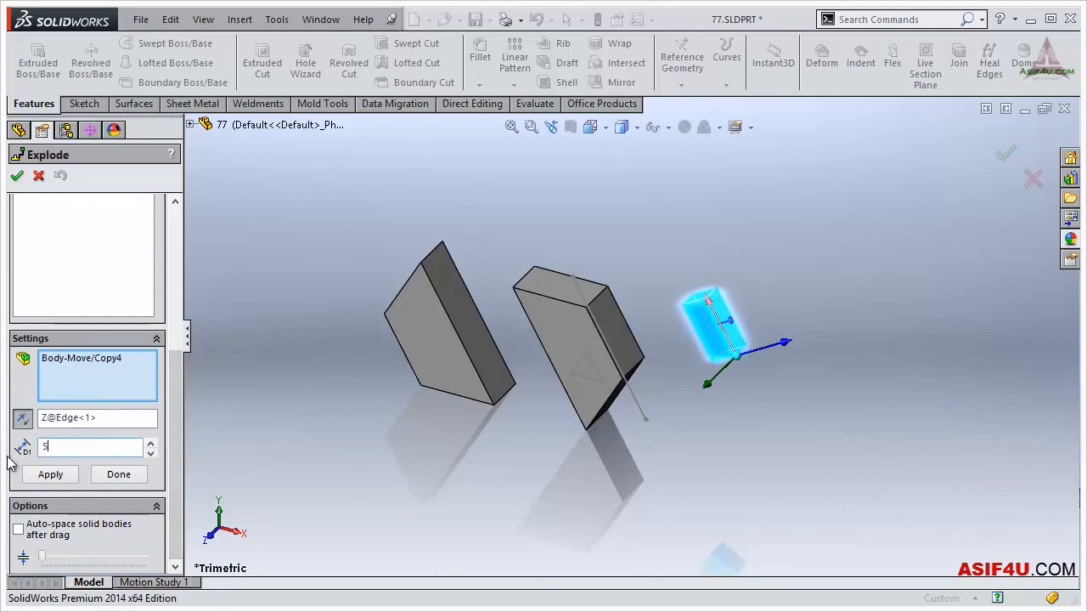
type("00")
left_click(50, 473)
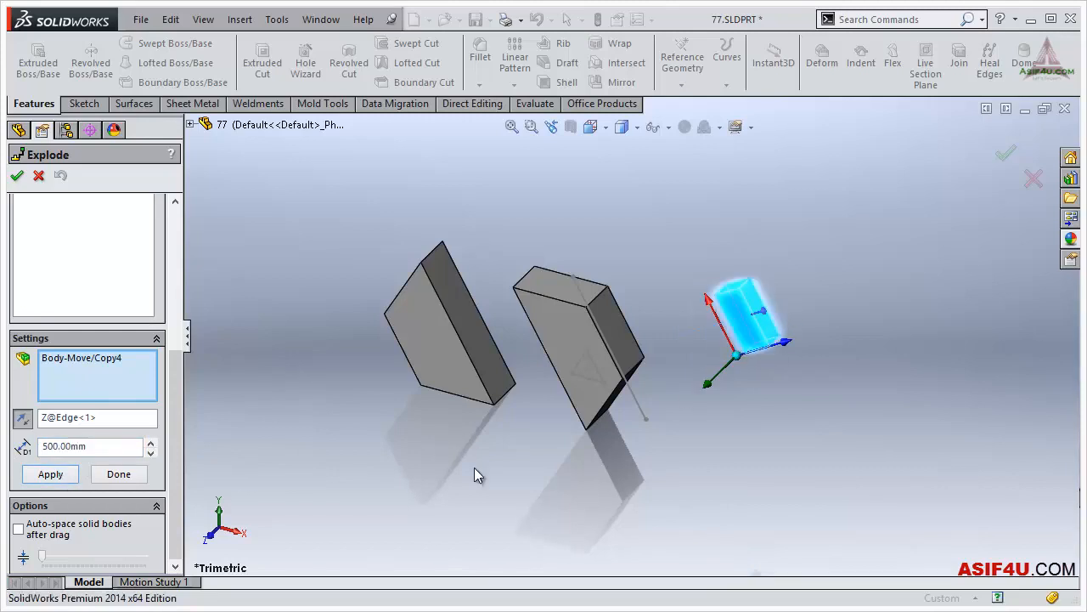
scroll(175, 340, "up", 5)
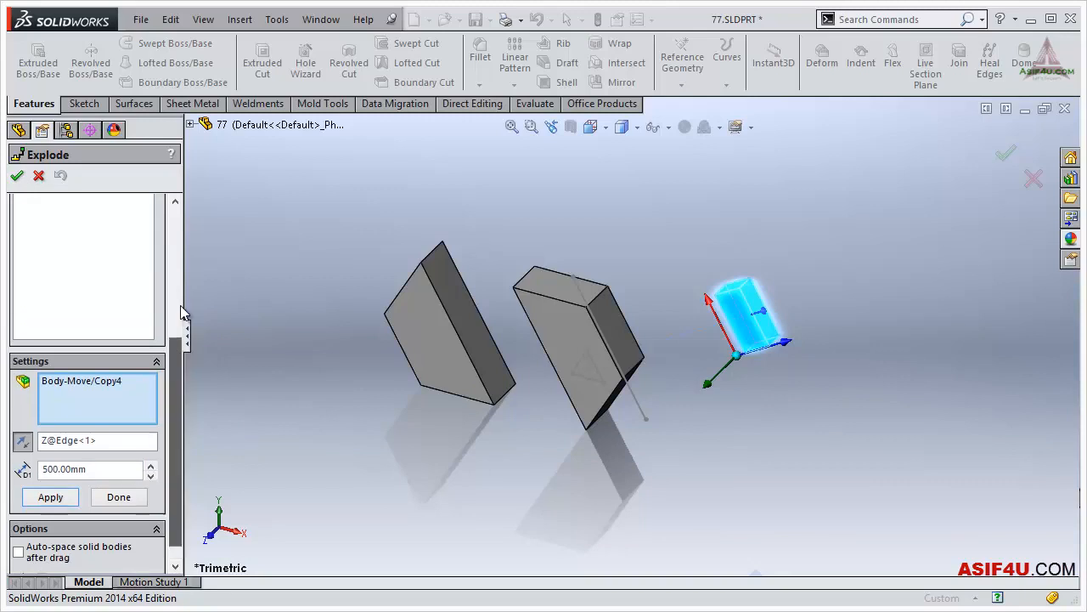
left_click(17, 176)
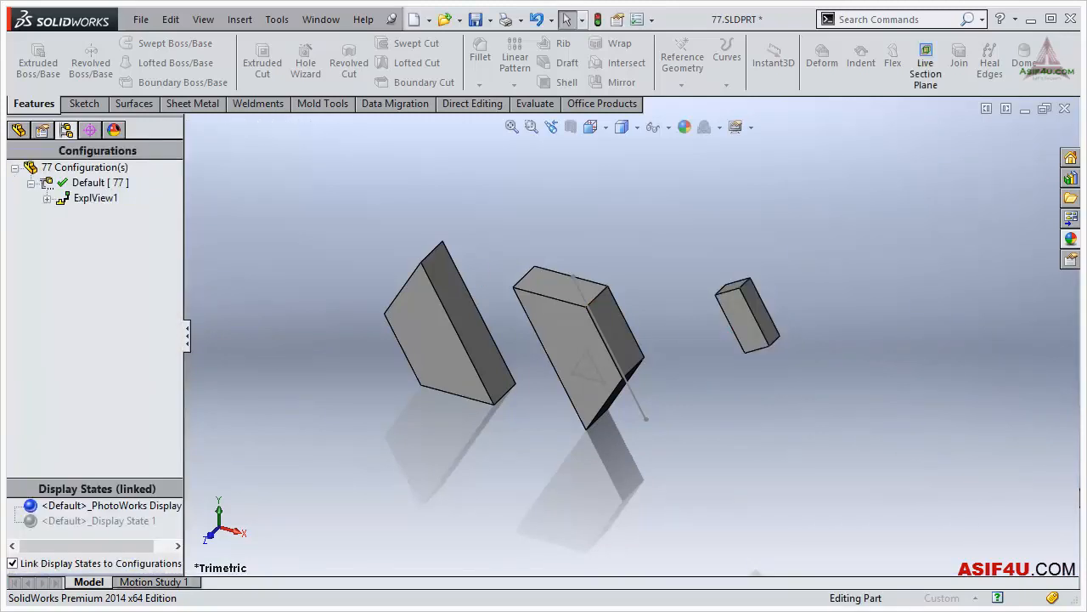
Collapse ExplView1 to bring the separated bodies back to their assembled positions
key("ctrl+1")
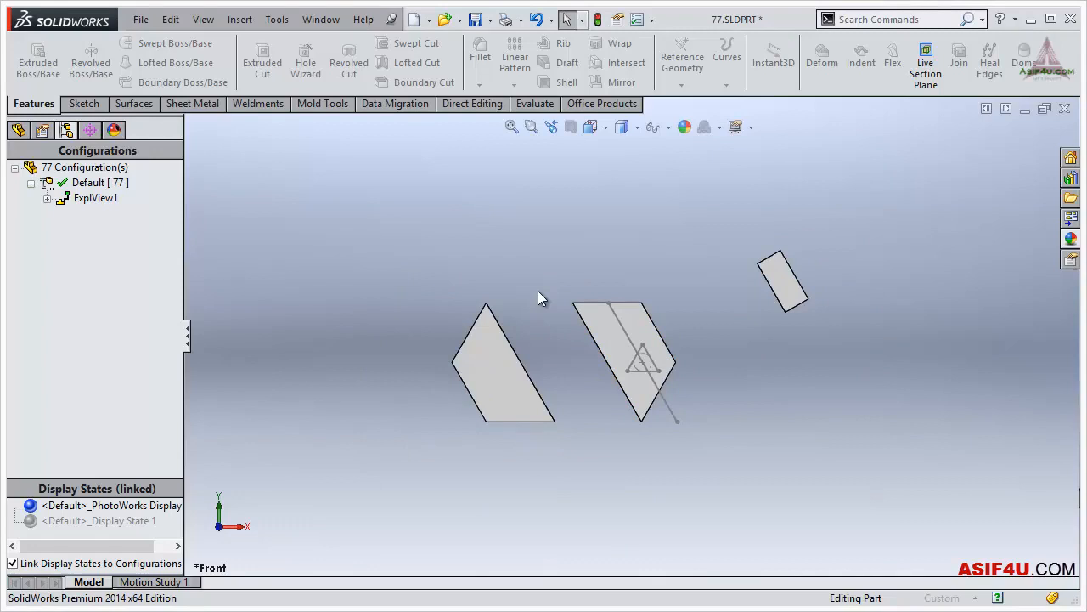
right_click(91, 199)
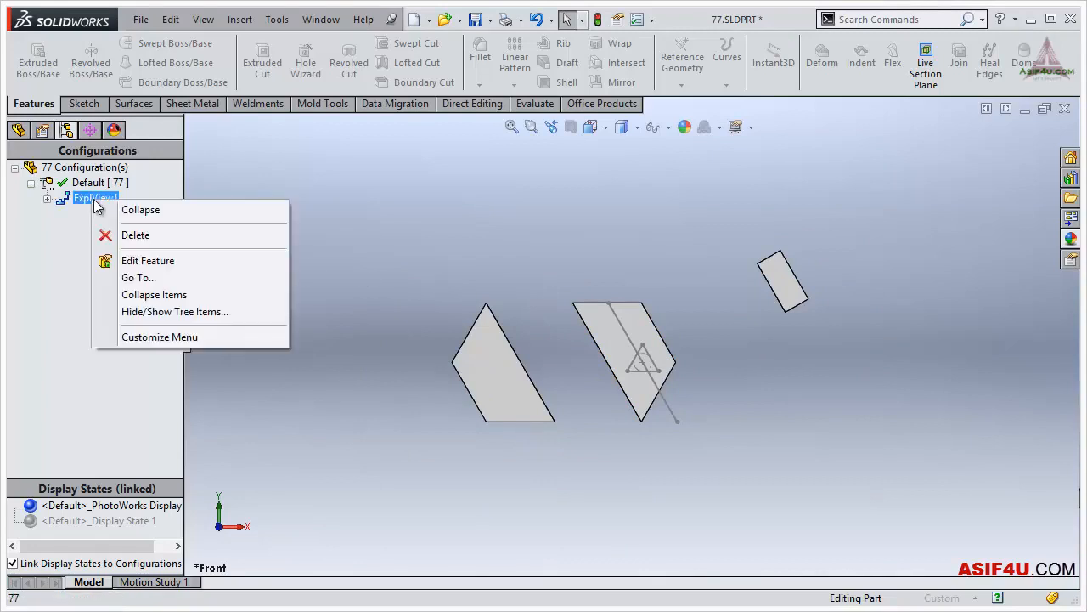
left_click(136, 210)
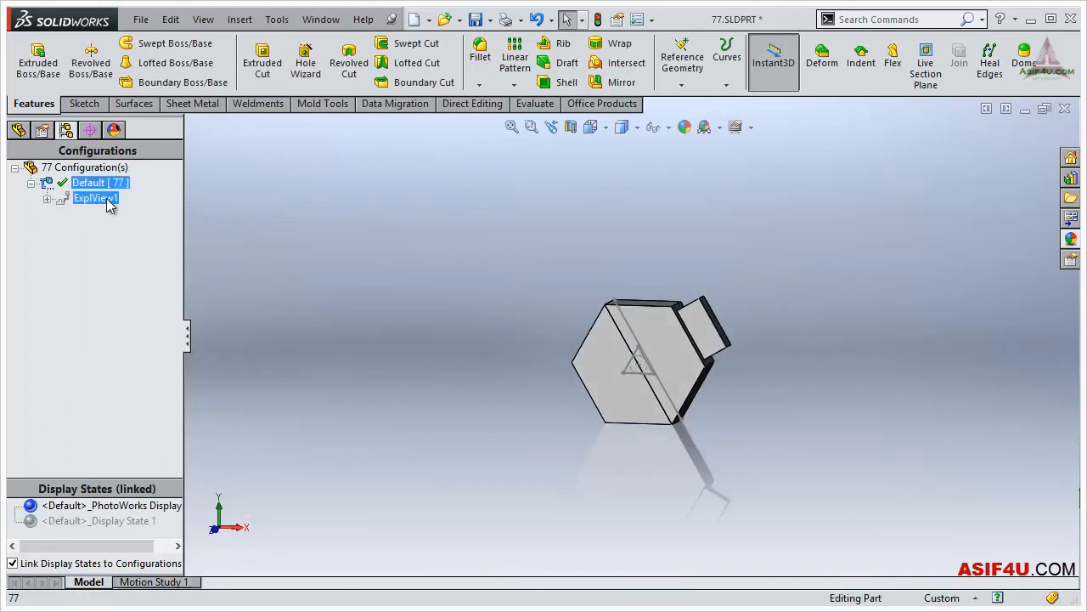
scroll(661, 344, "down", 3)
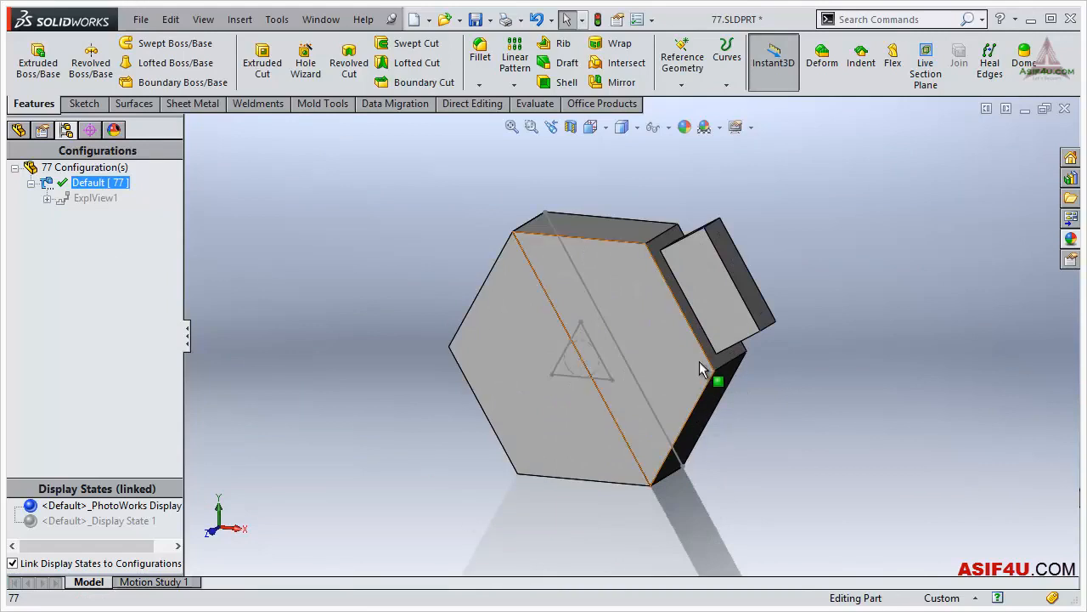
scroll(617, 369, "up", 1)
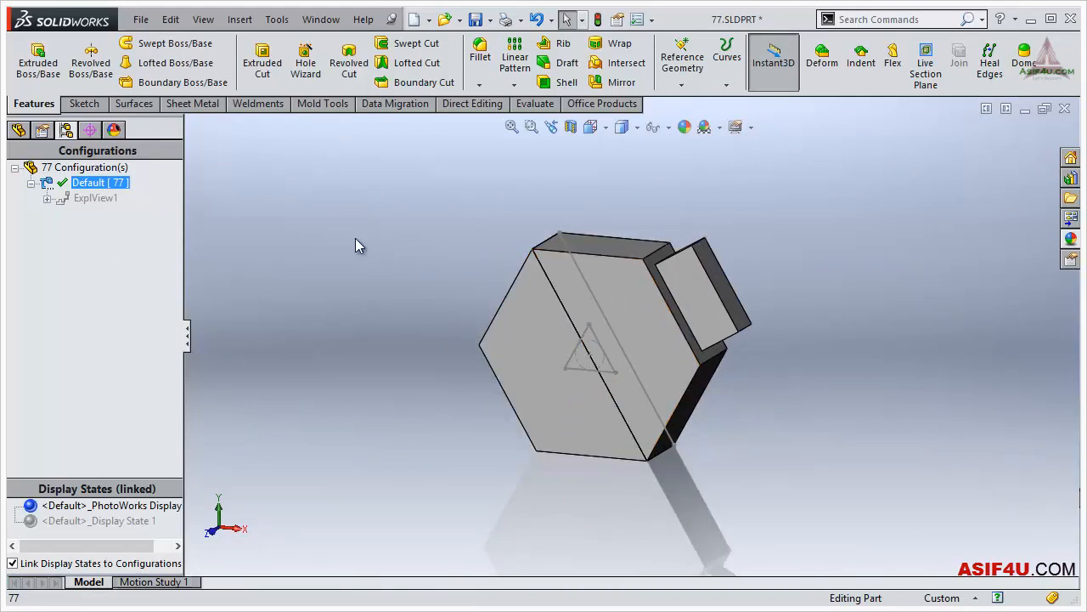